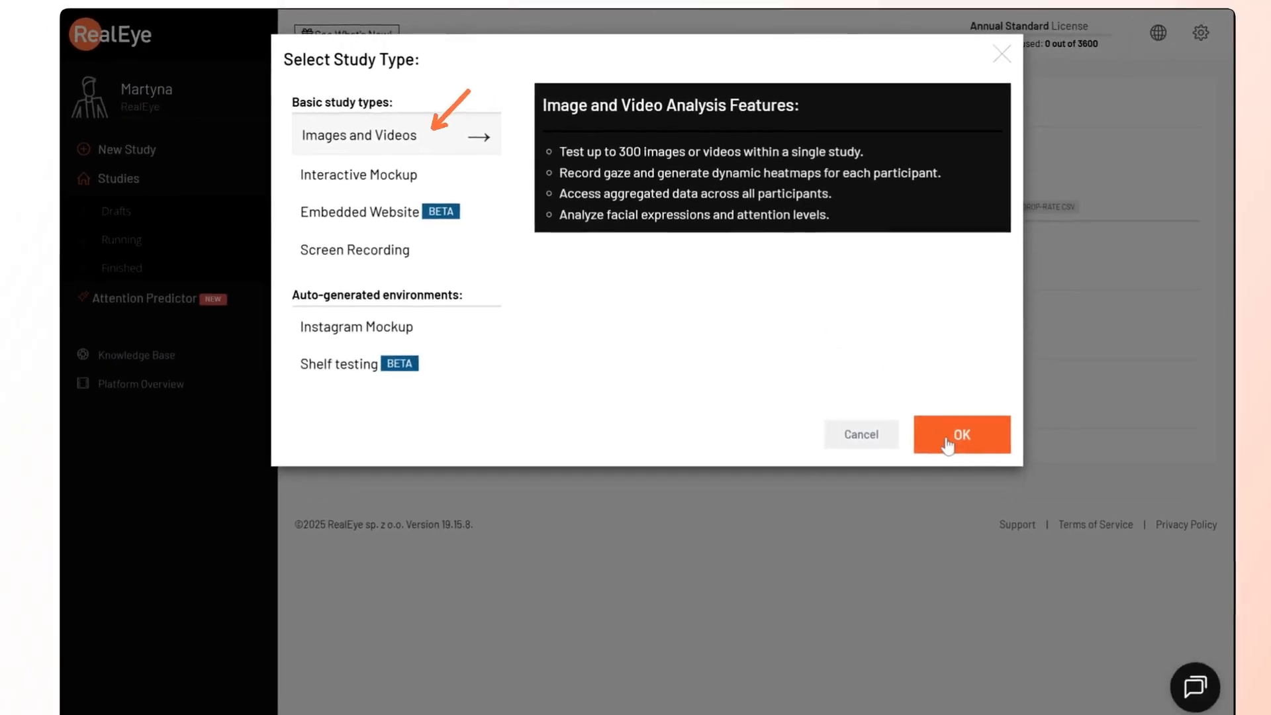
Create a study of the Images and Videos type and name it "Images & Videos"
left_click(1224, 576)
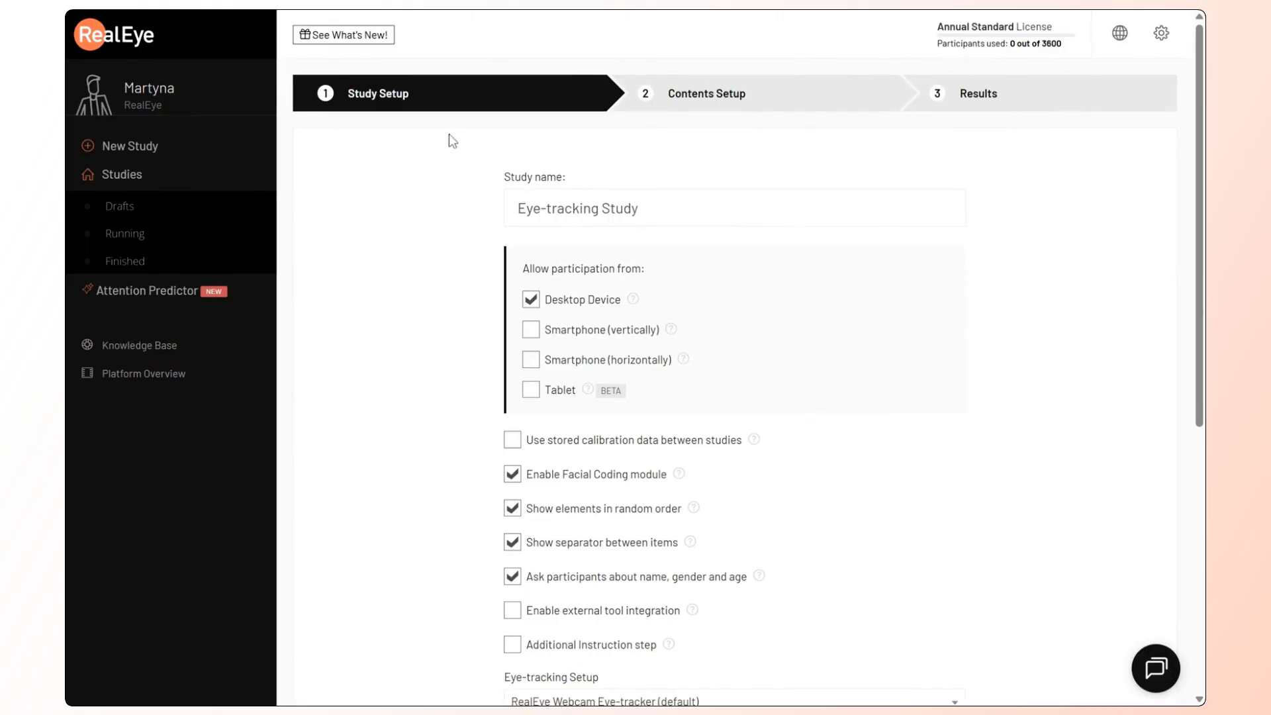
left_click_drag(637, 199, 446, 220)
type("Images & Videos")
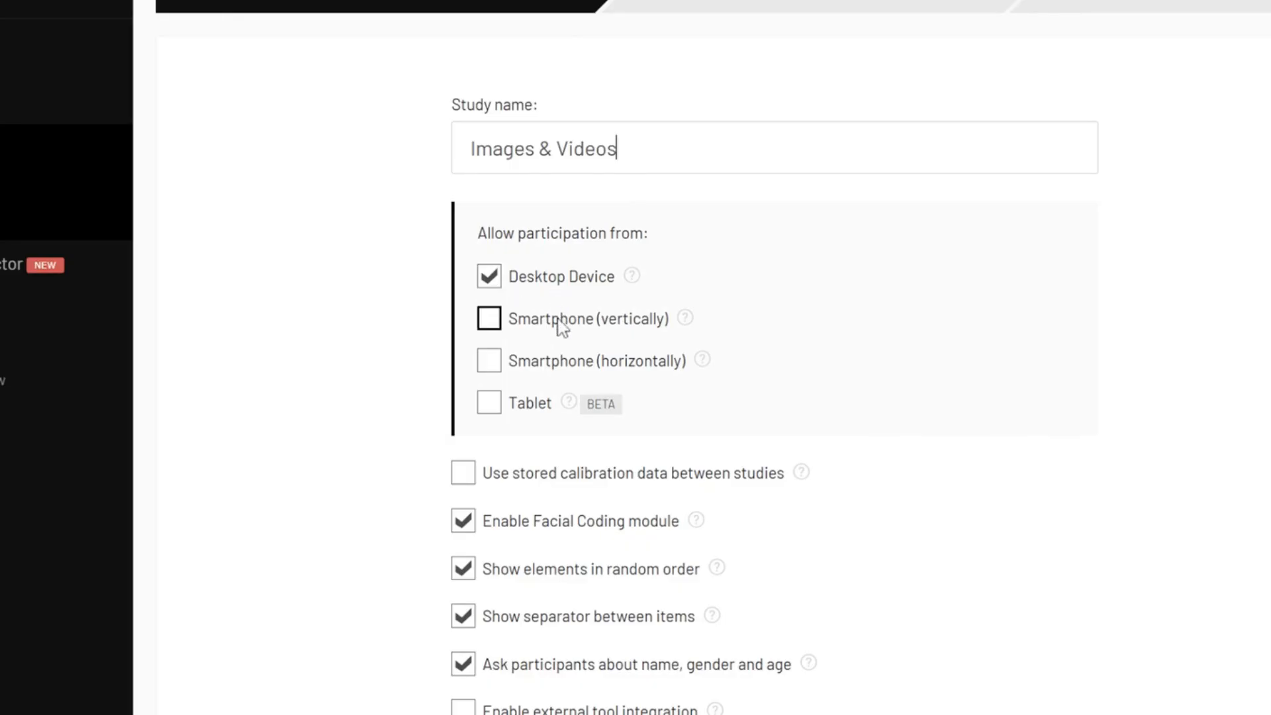
Review the device, facial coding, random order, separator and additional instruction options of the study setup, including their help hints
scroll(402, 495, "down", 1)
scroll(403, 497, "down", 1)
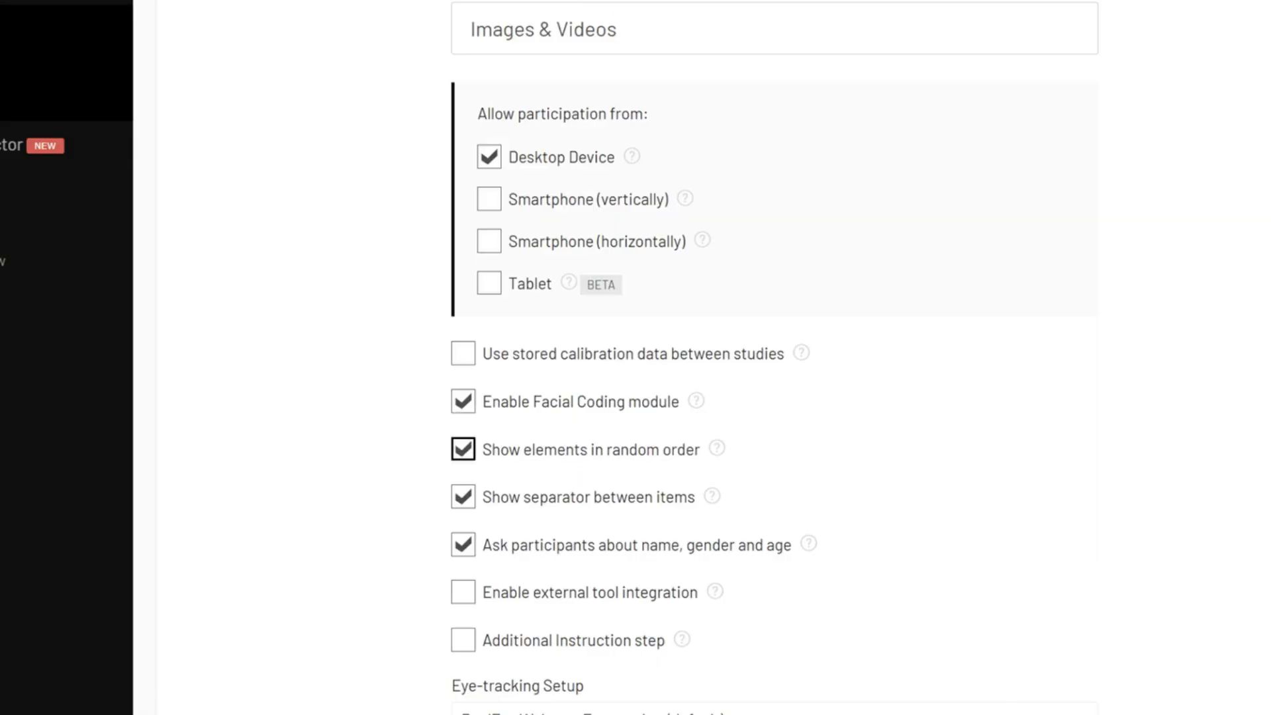
scroll(560, 450, "down", 1)
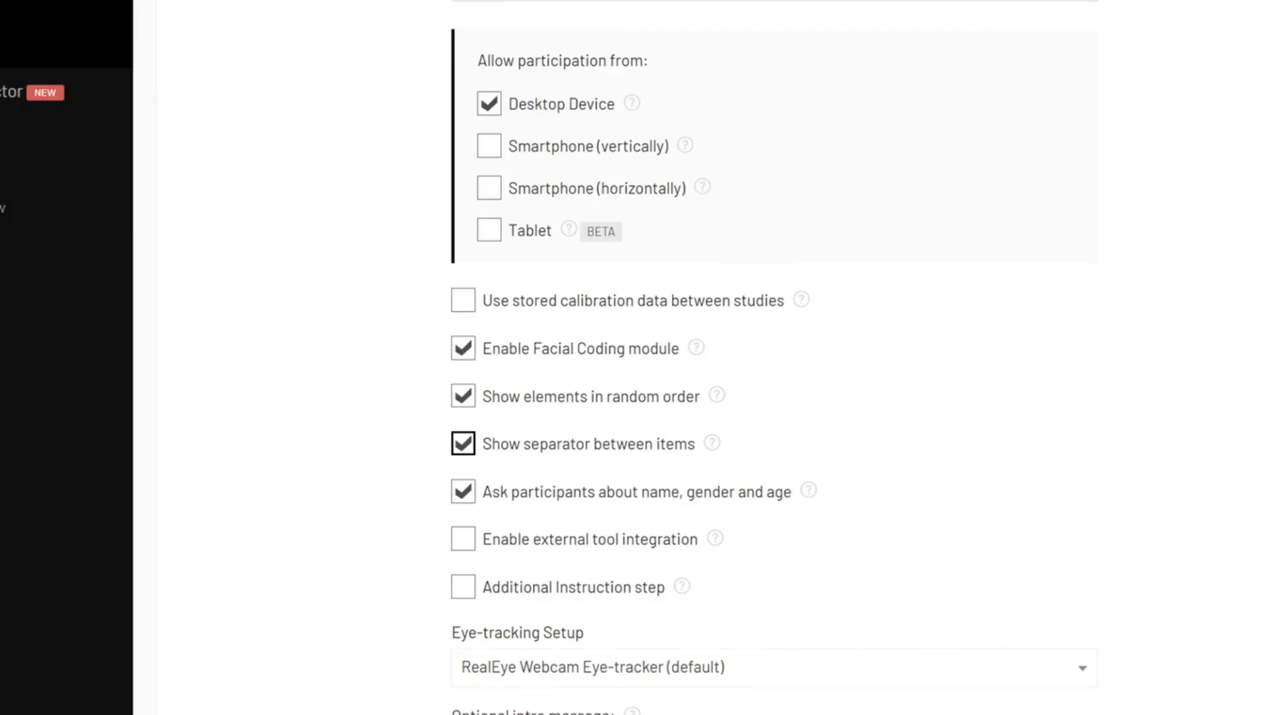
mouse_move(713, 447)
scroll(563, 482, "down", 1)
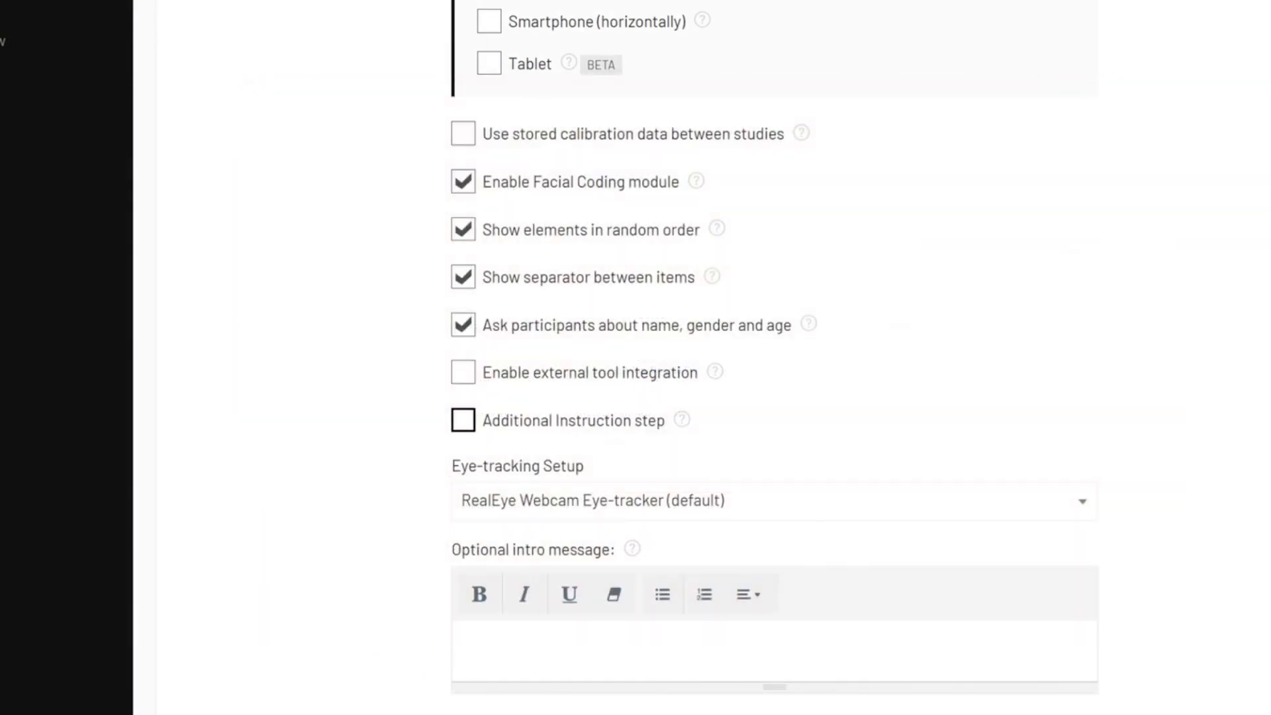
mouse_move(686, 423)
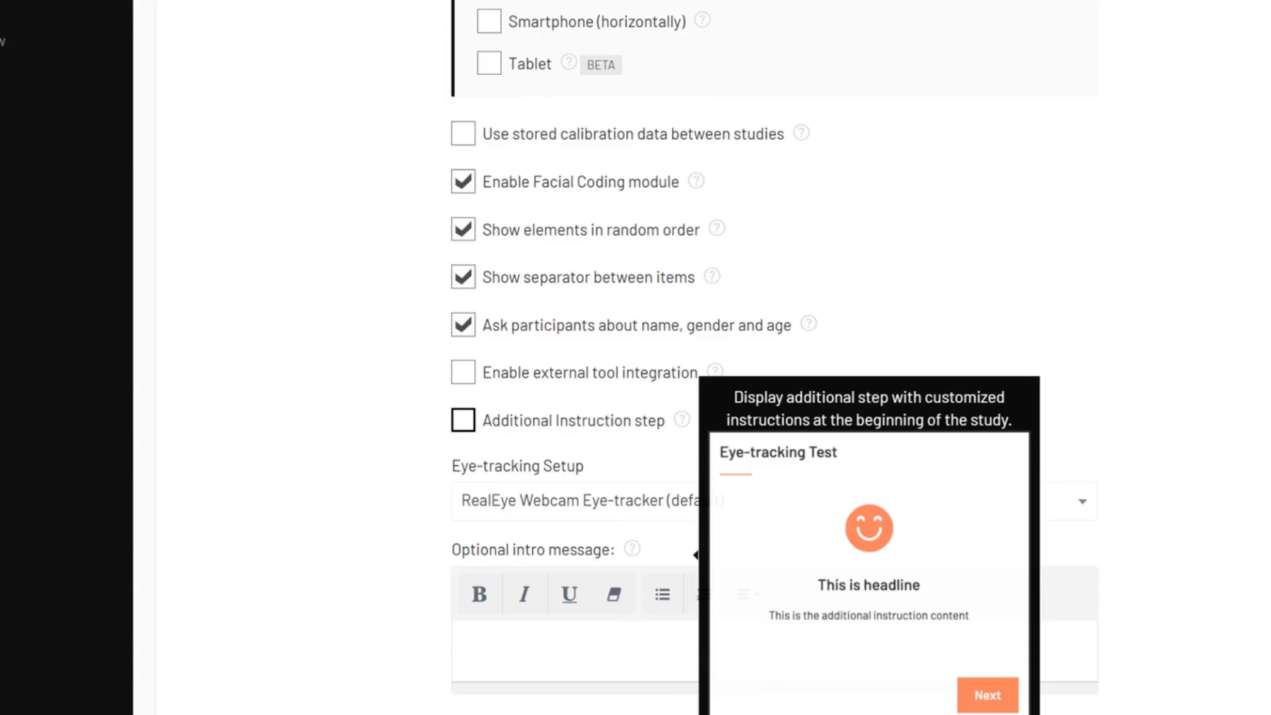
left_click(463, 419)
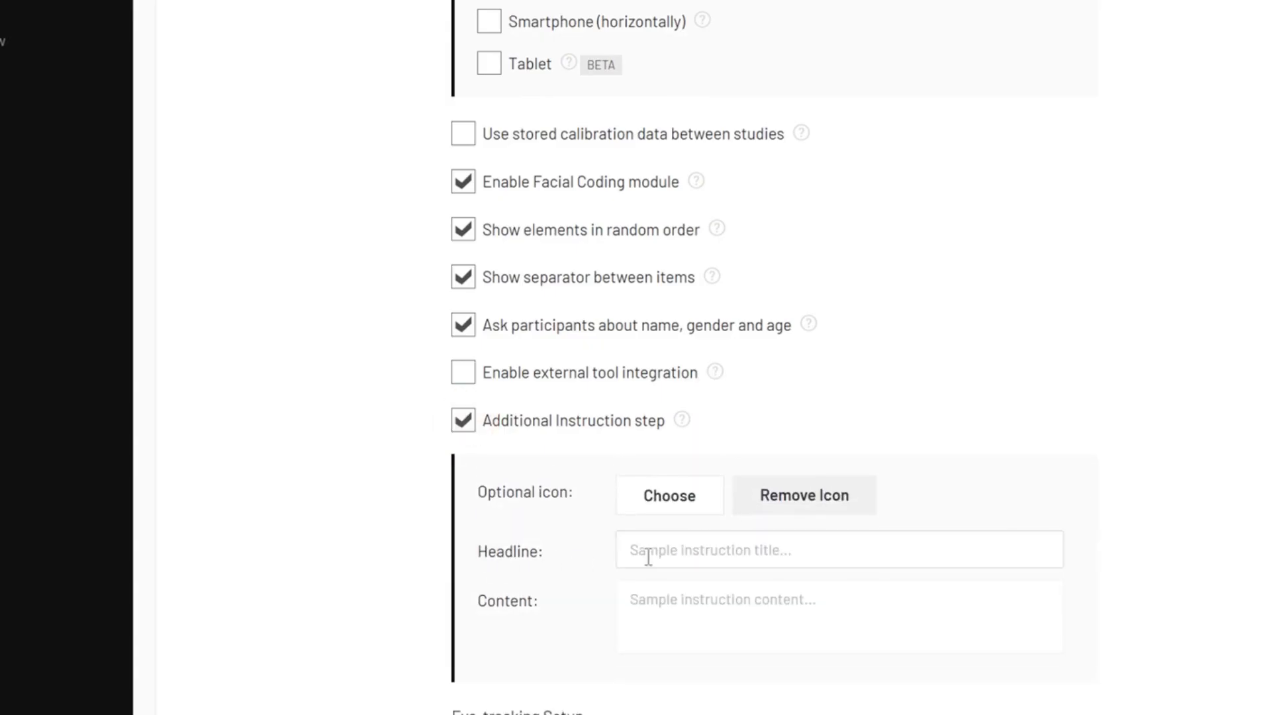
left_click(642, 494)
scroll(640, 494, "down", 5)
left_click(1029, 712)
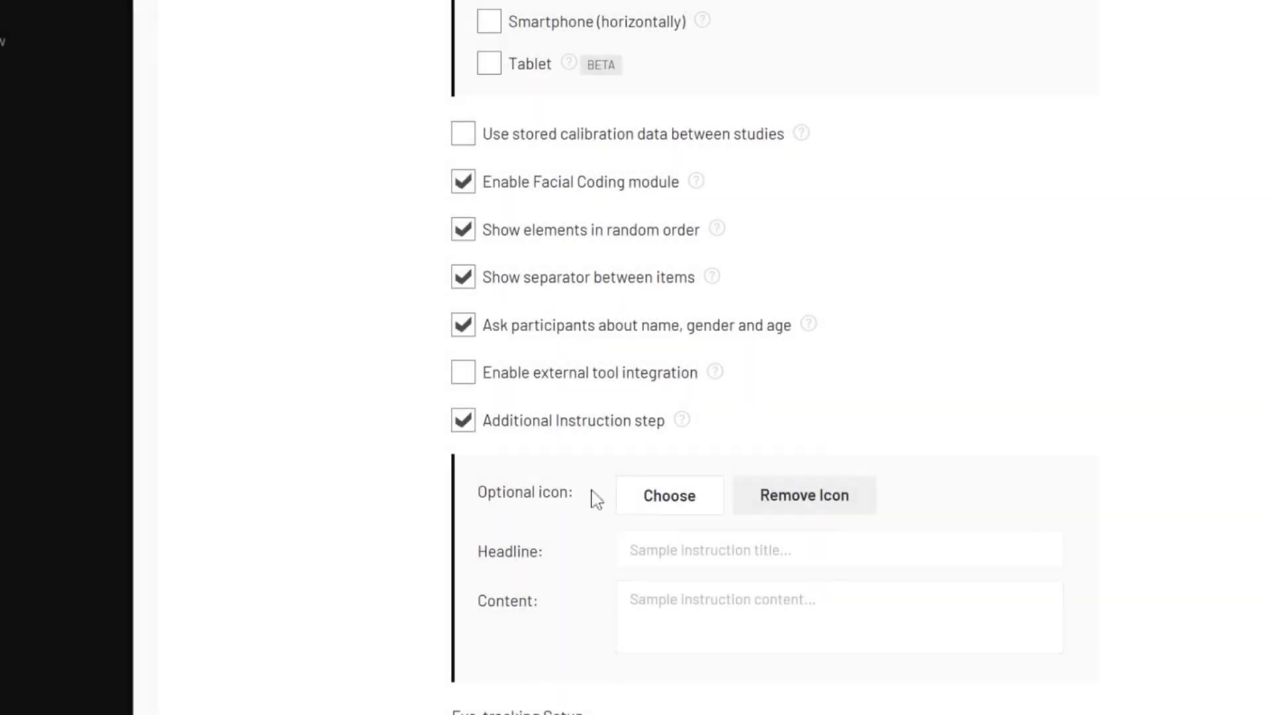
left_click(462, 421)
Choose RealEye Webcam Eye-tracker (default) as the eye-tracking setup
scroll(440, 500, "down", 1)
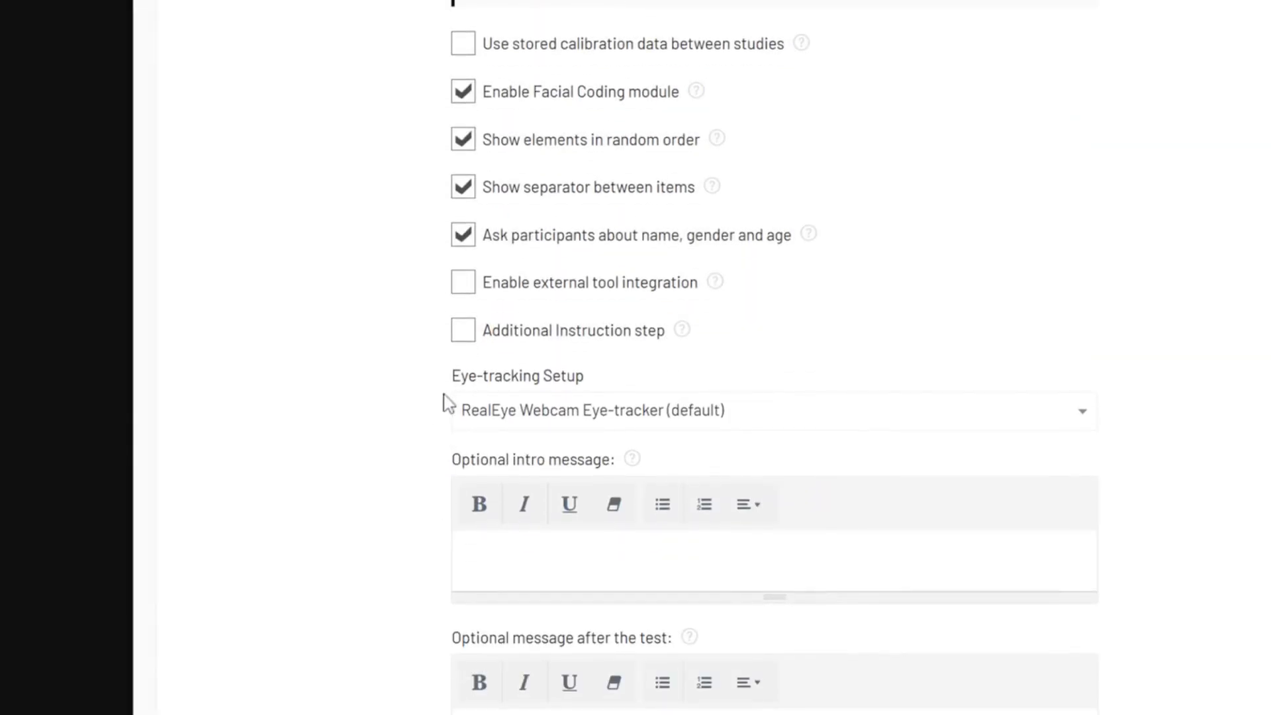
left_click(466, 420)
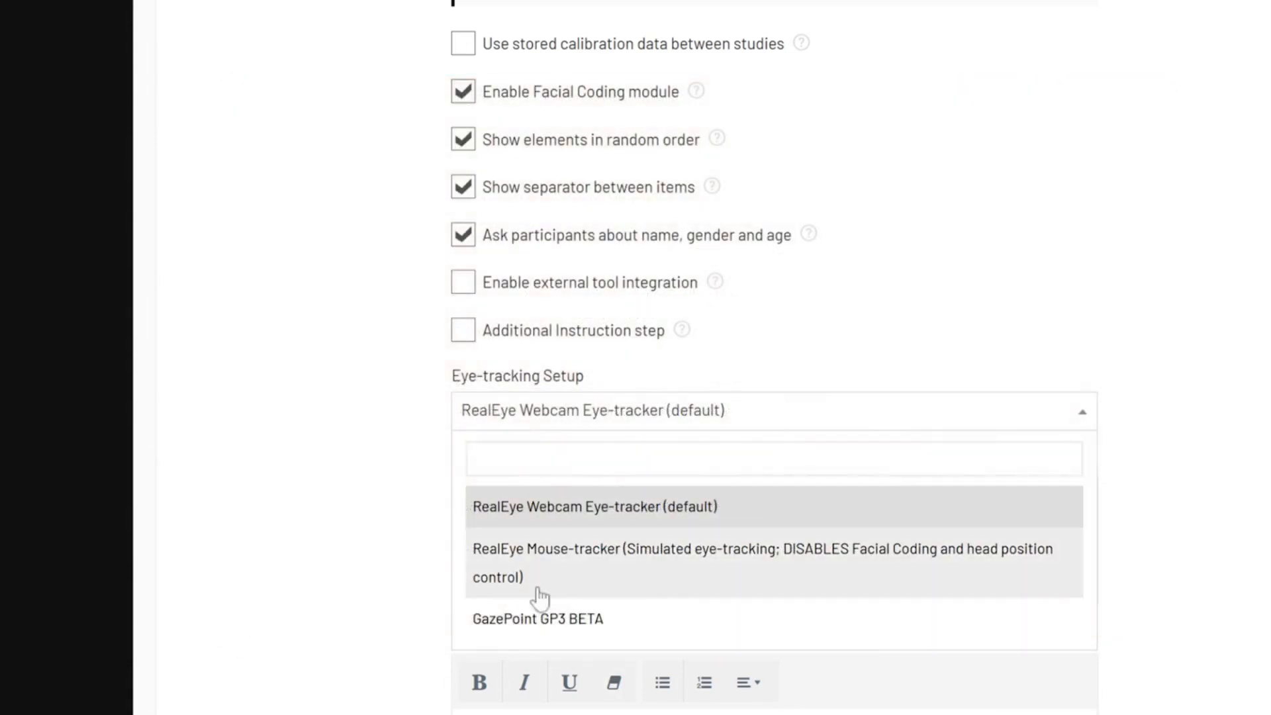
left_click(522, 522)
Write the intro message "Hello, now you're going to see a few images and videos - have fun!" and the after-test message "Thank you for participating."
scroll(374, 604, "down", 3)
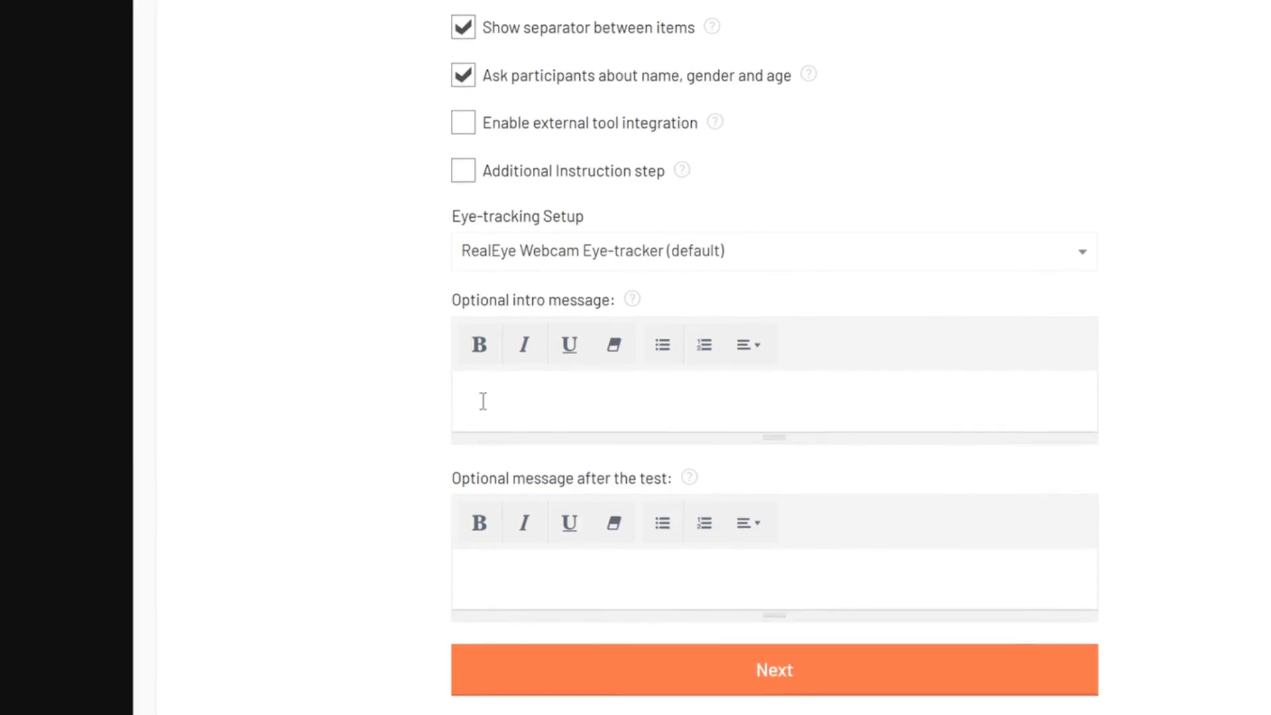
left_click(482, 401)
type("Hello, now you're going to see")
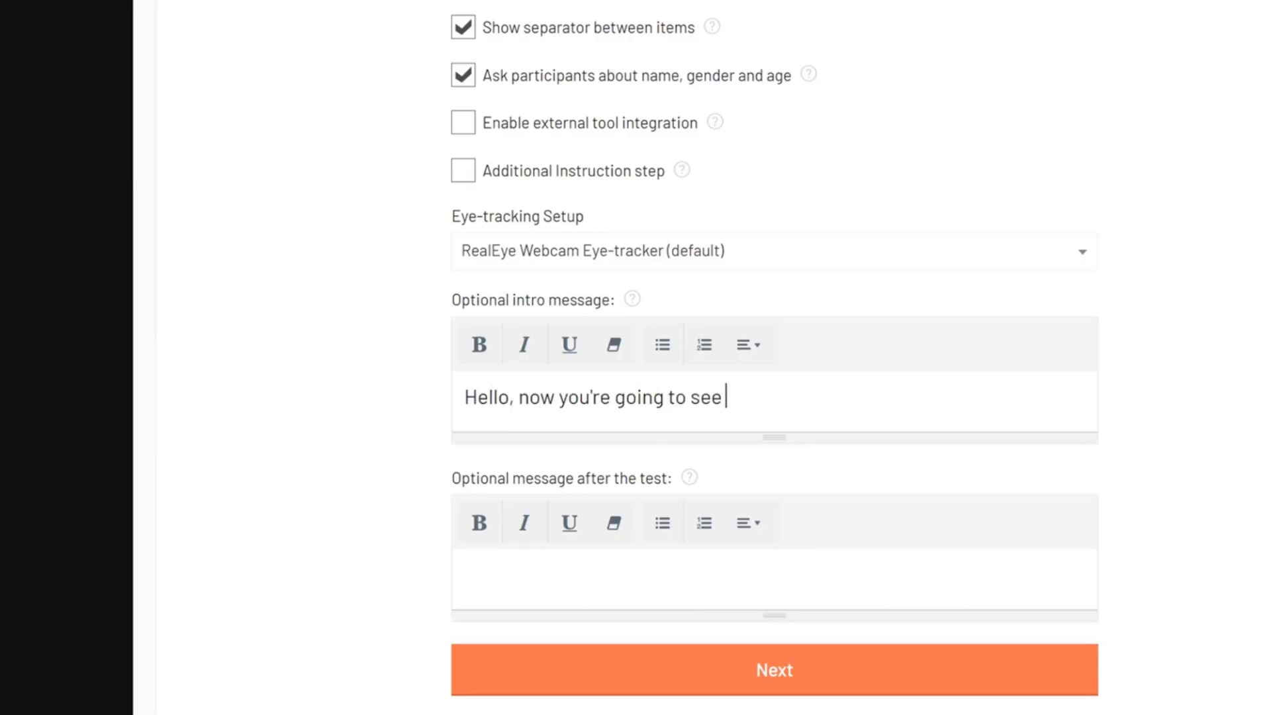
type(" a few images and videos - ")
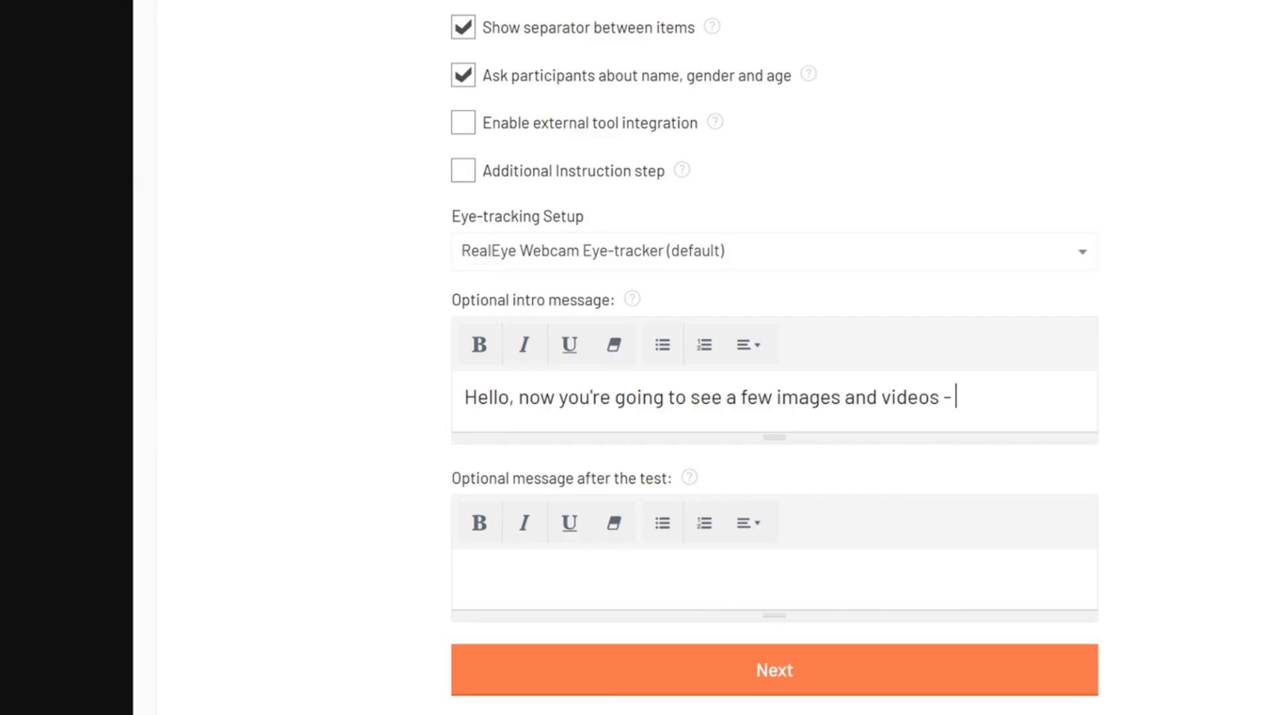
type("have fun!")
left_click(468, 578)
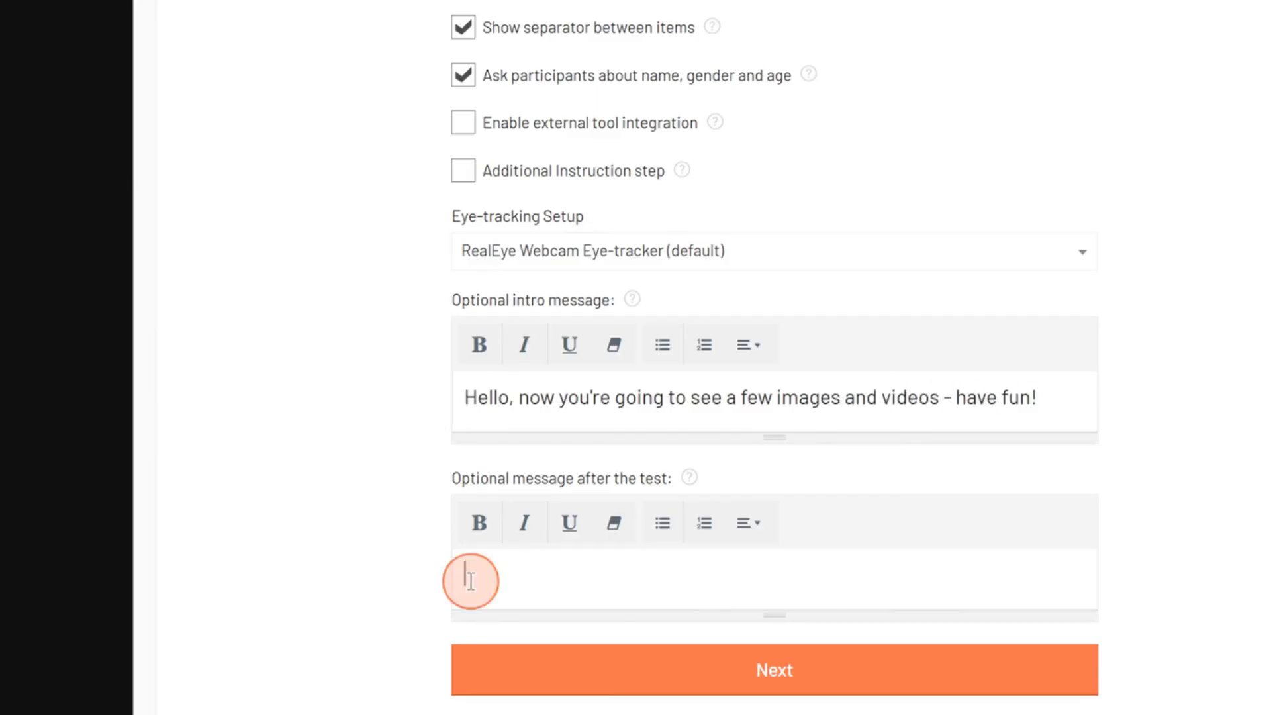
type("Thank you for participating.")
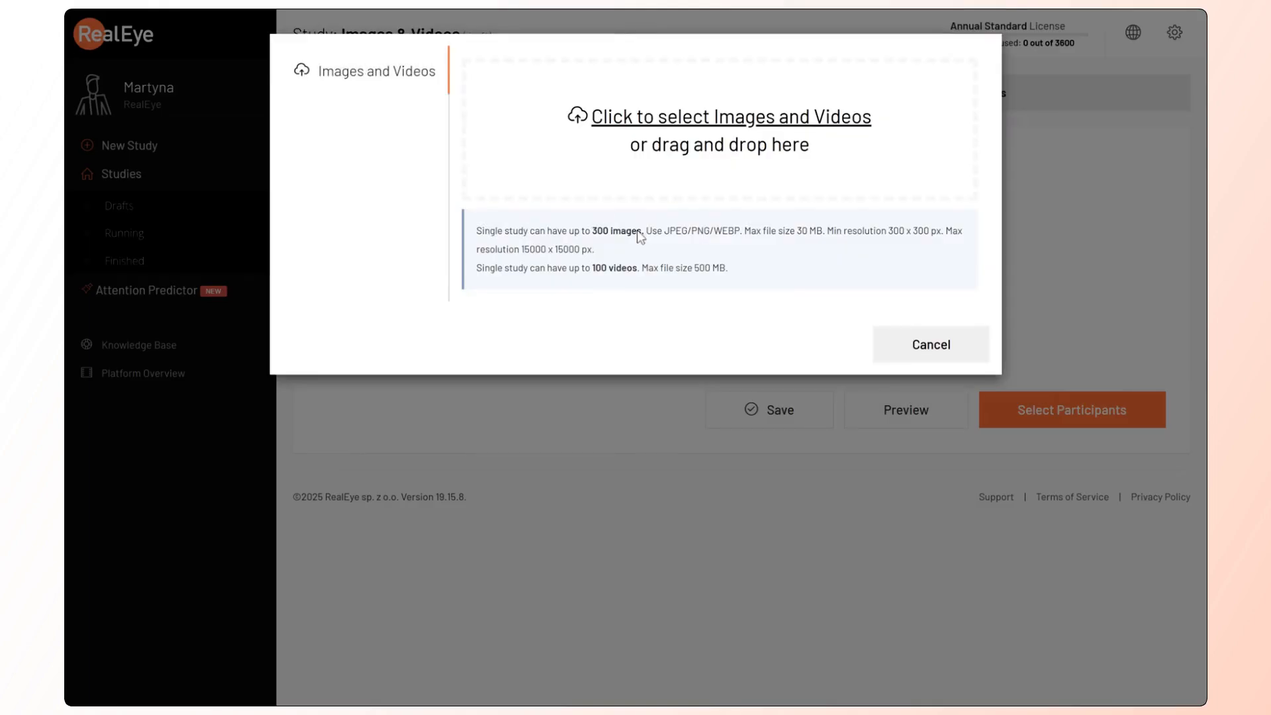
Upload the study's images and videos, and pin gatsby.jpg as the first item on the timeline
left_click(660, 128)
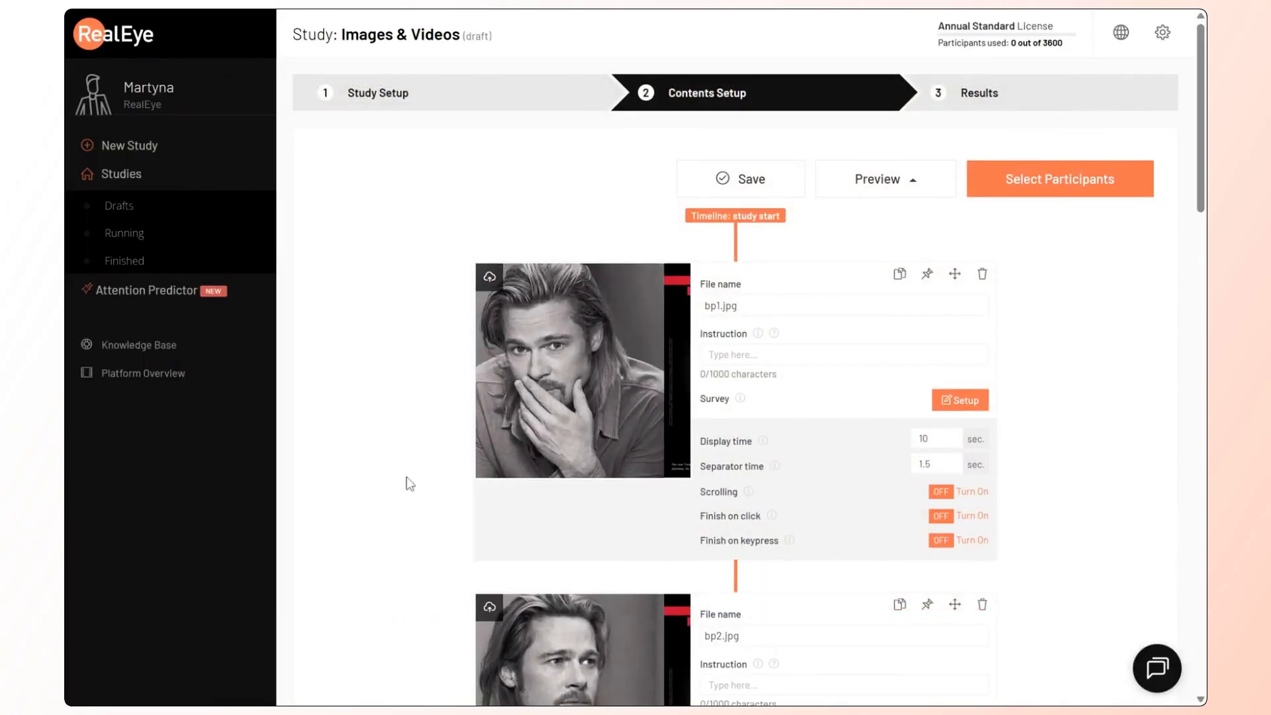
scroll(406, 482, "down", 15)
scroll(939, 539, "up", 15)
left_click_drag(953, 462, 948, 144)
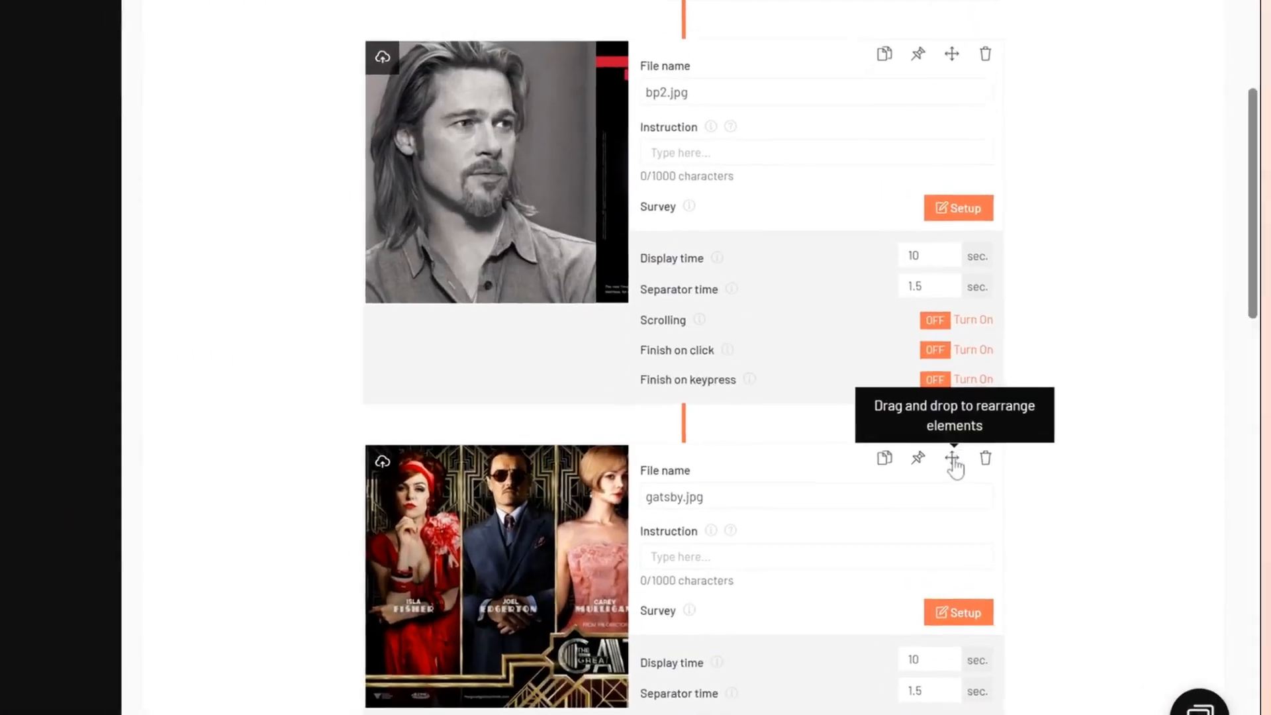
left_click_drag(945, 20, 937, 291)
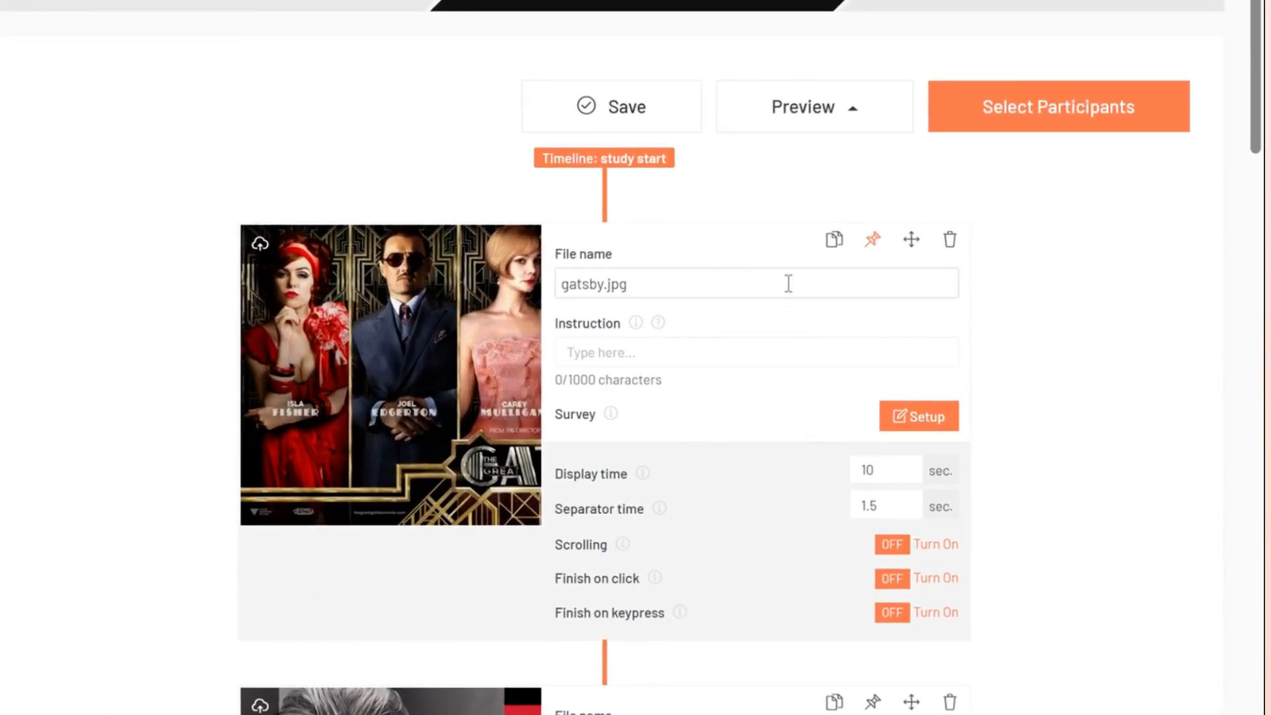
Rename gatsby.jpg as Movie_poster and give it the instruction "Press the spacebar once you count how many actors is there on the movie poster"
triple_click(769, 252)
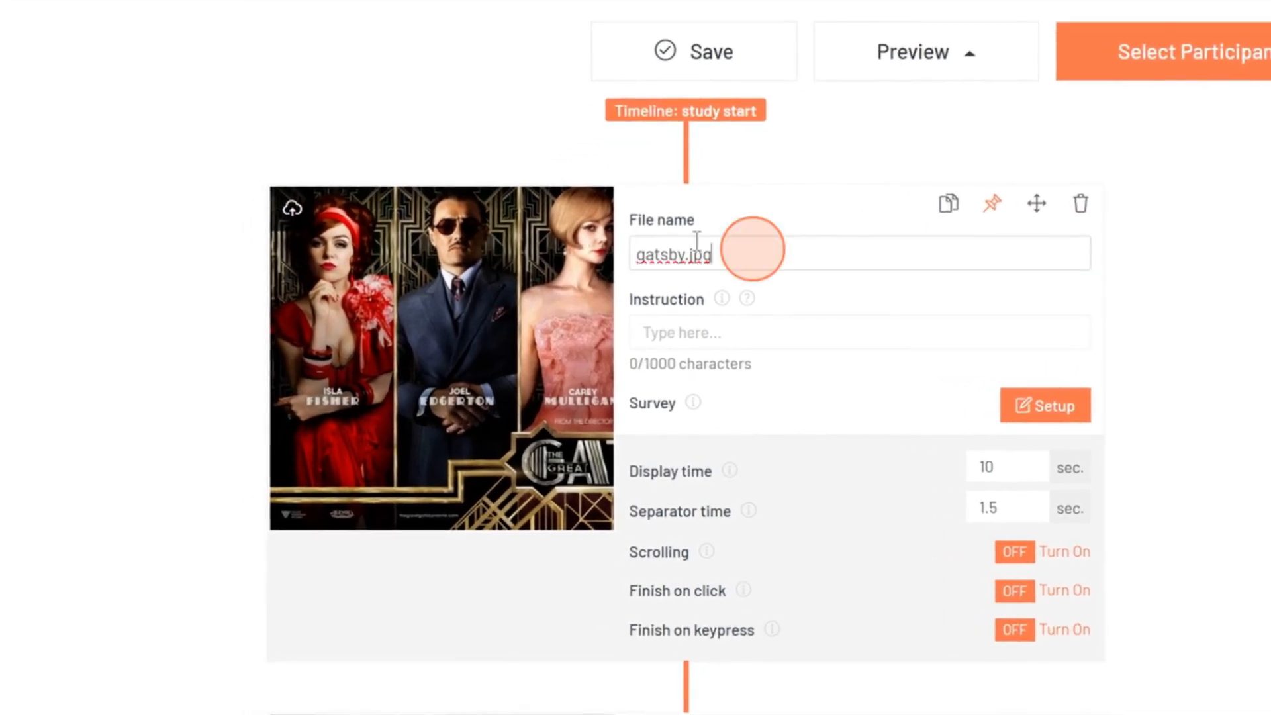
type("Movie_poster")
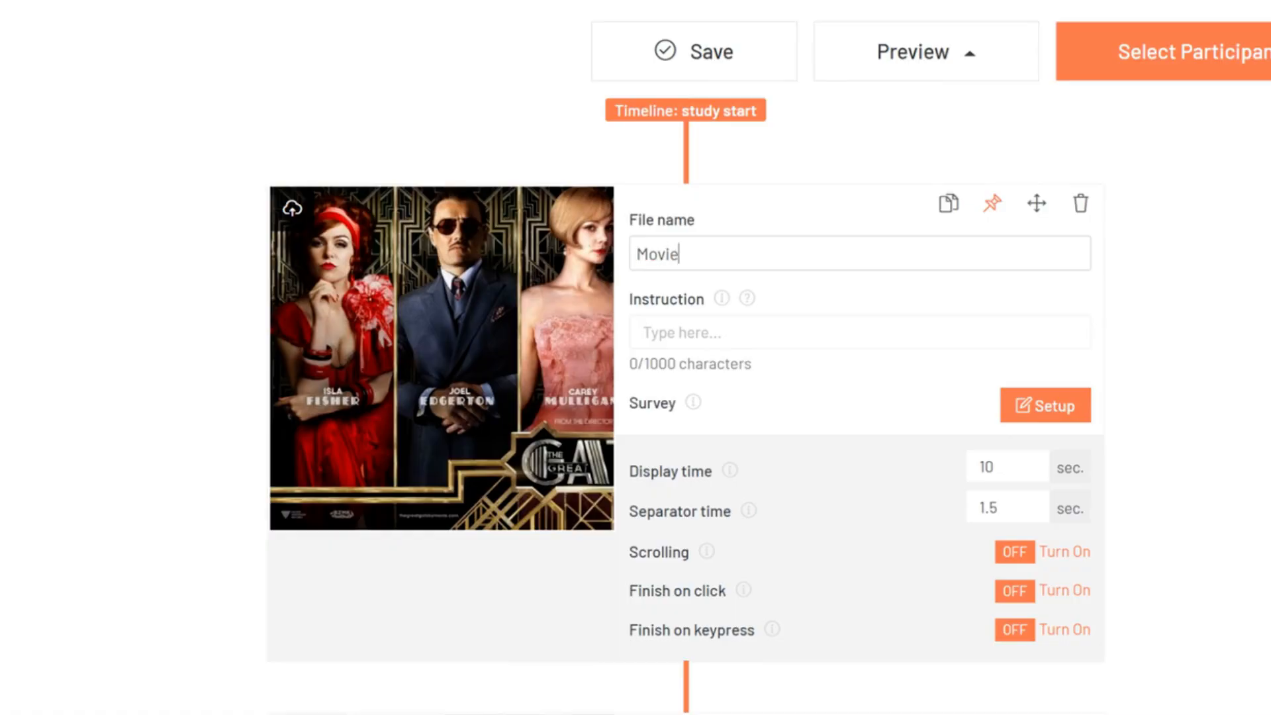
left_click(767, 293)
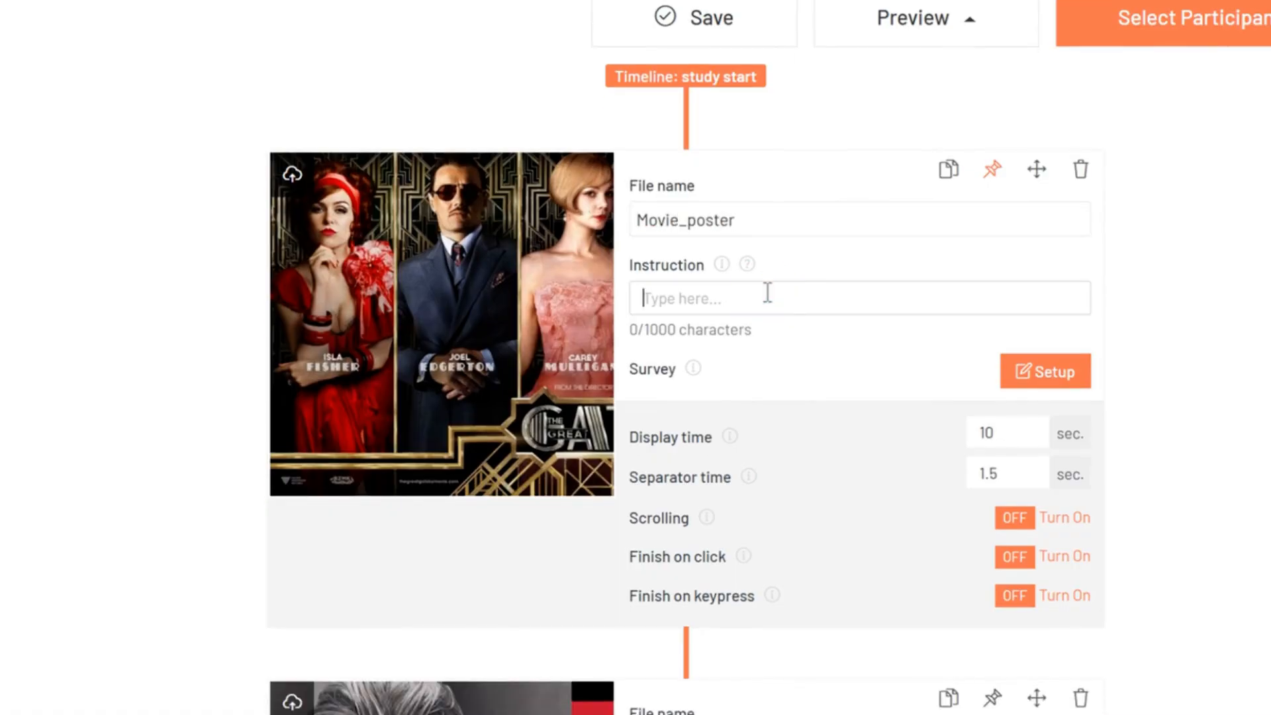
type("Press the spac")
type("ebar once you count ")
type("how many actors is there on")
type(" the movie poster")
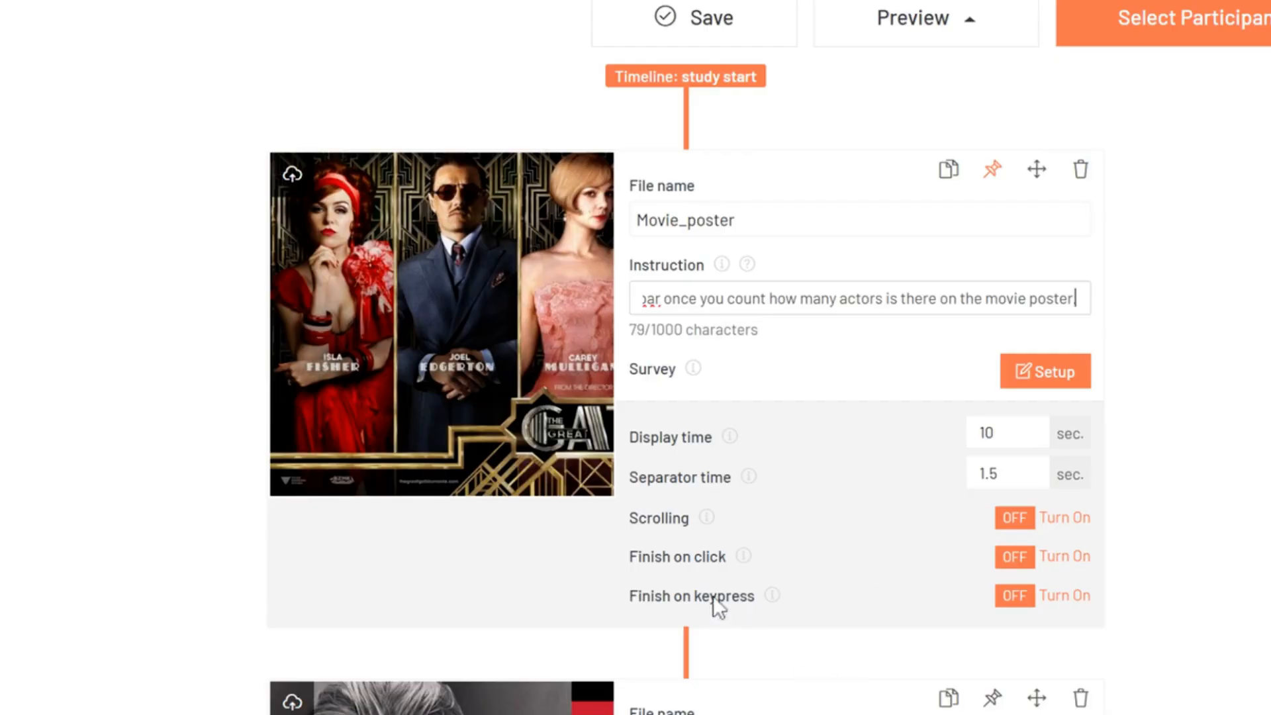
Turn on Finish on keypress for Movie_poster and set its minimum display time to 2 seconds
left_click(1063, 595)
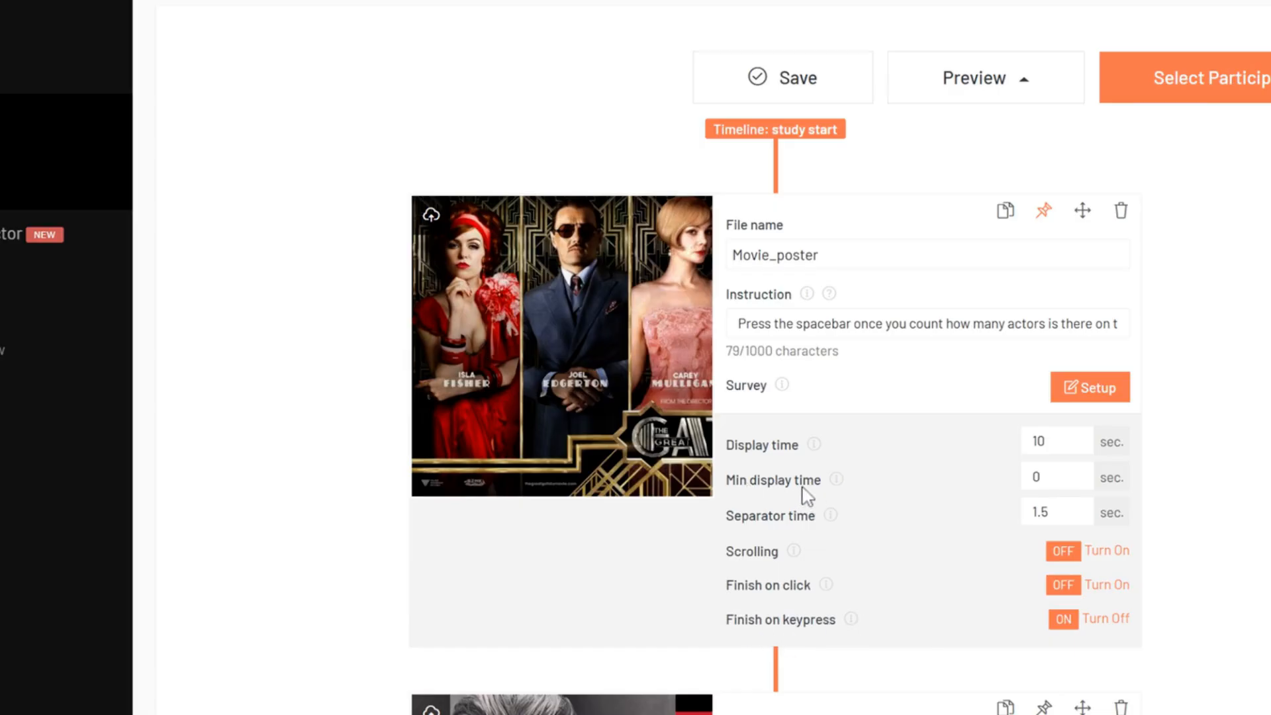
double_click(1022, 478)
scroll(978, 534, "down", 1)
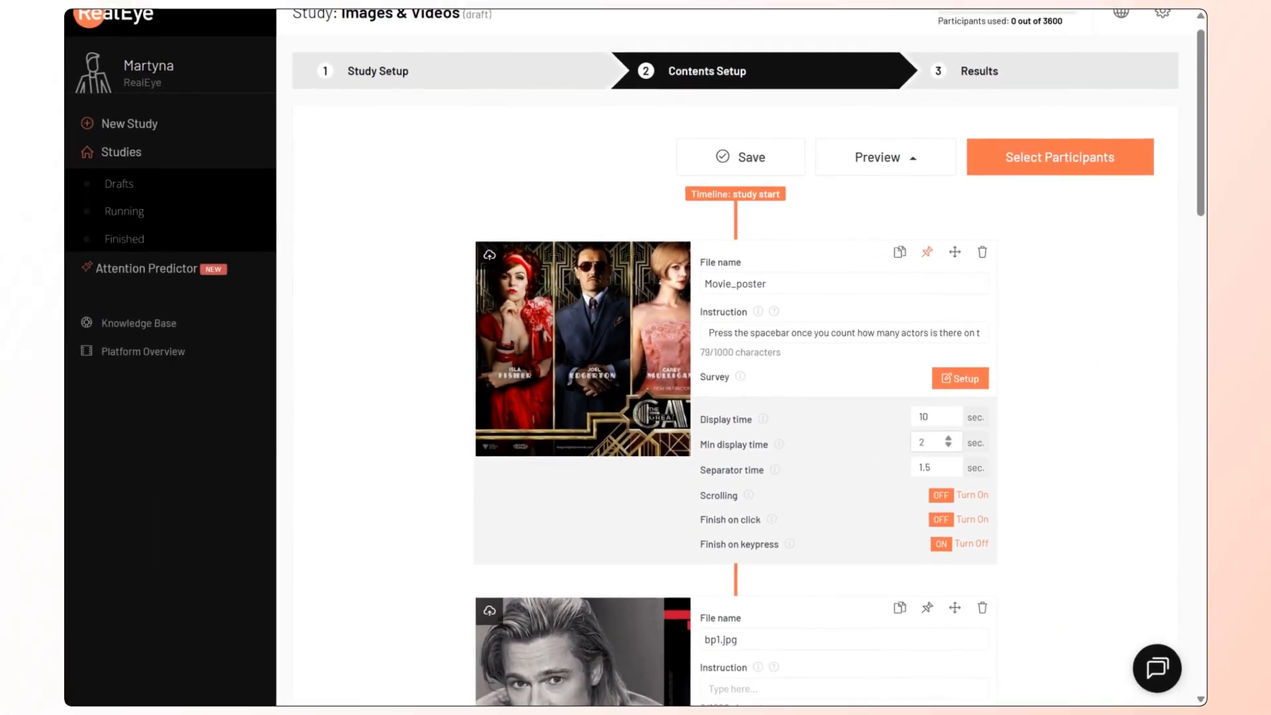
Add and save a text-answer survey question for Movie_poster, "How many actors are there in the poster?", with a minimum of 0 letters
left_click(960, 378)
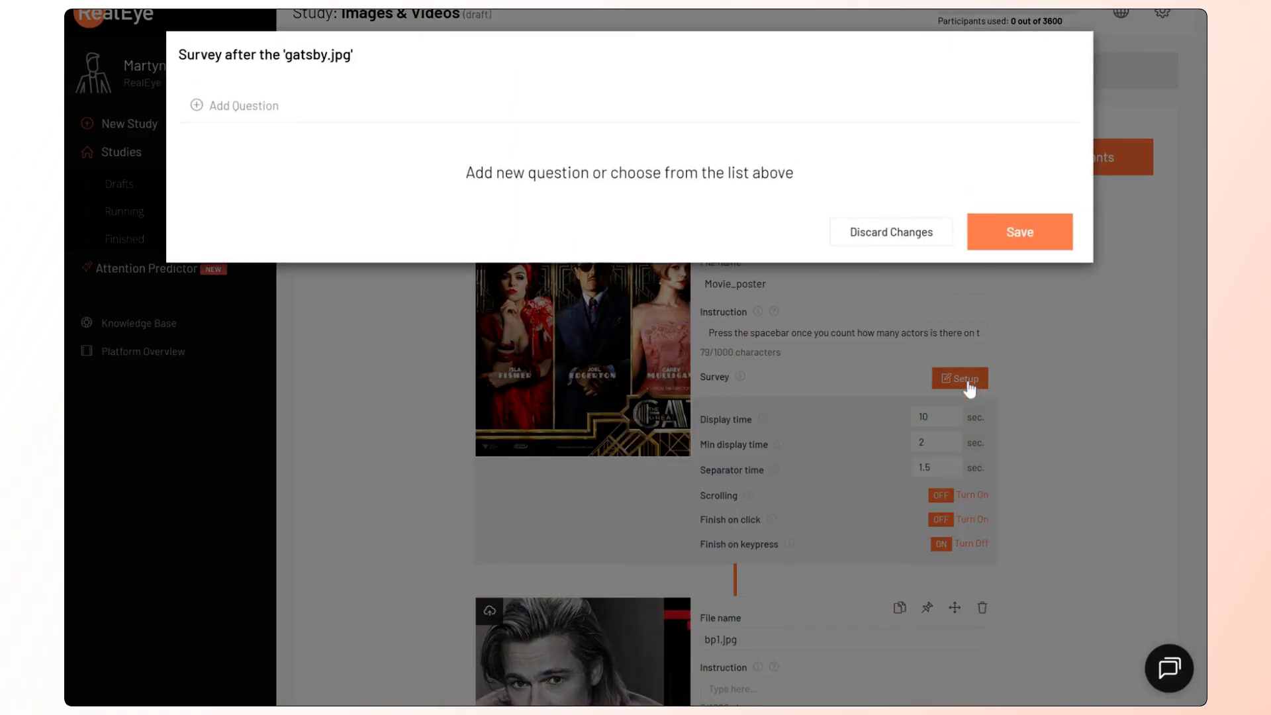
left_click(239, 108)
left_click(219, 208)
left_click(210, 274)
left_click(241, 170)
type("Ho")
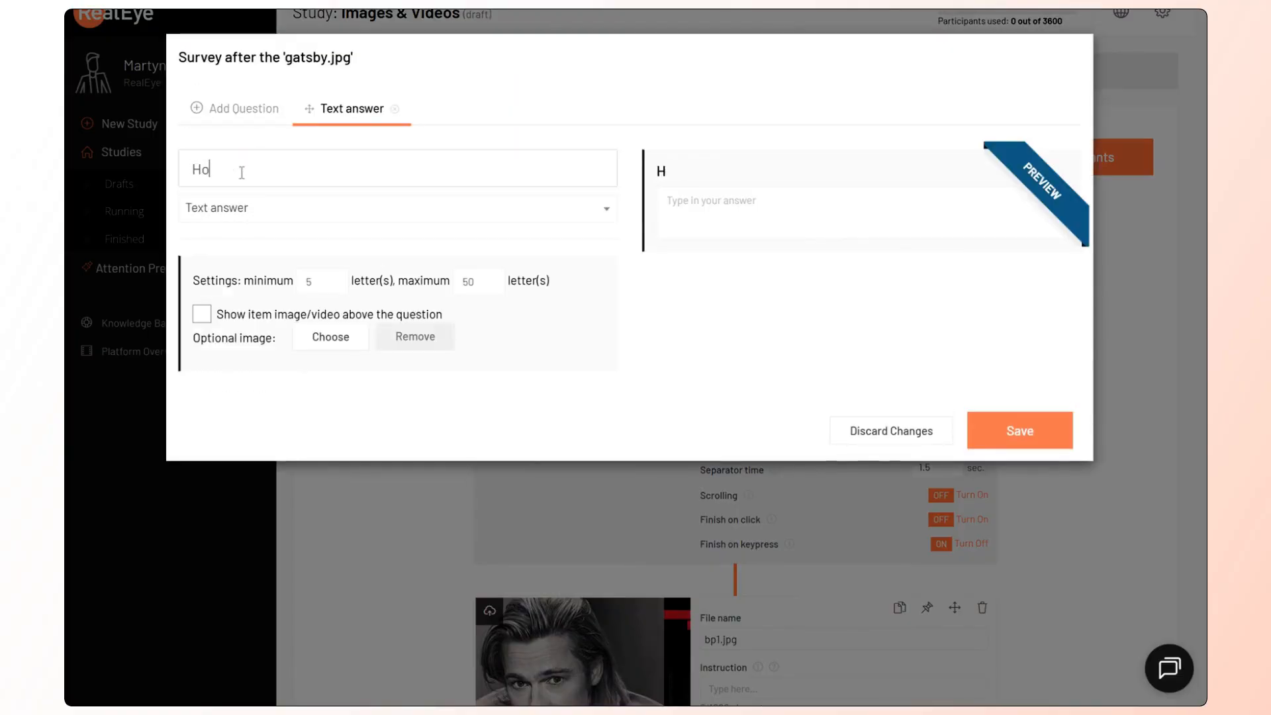
type("w many actors are there in the poster?")
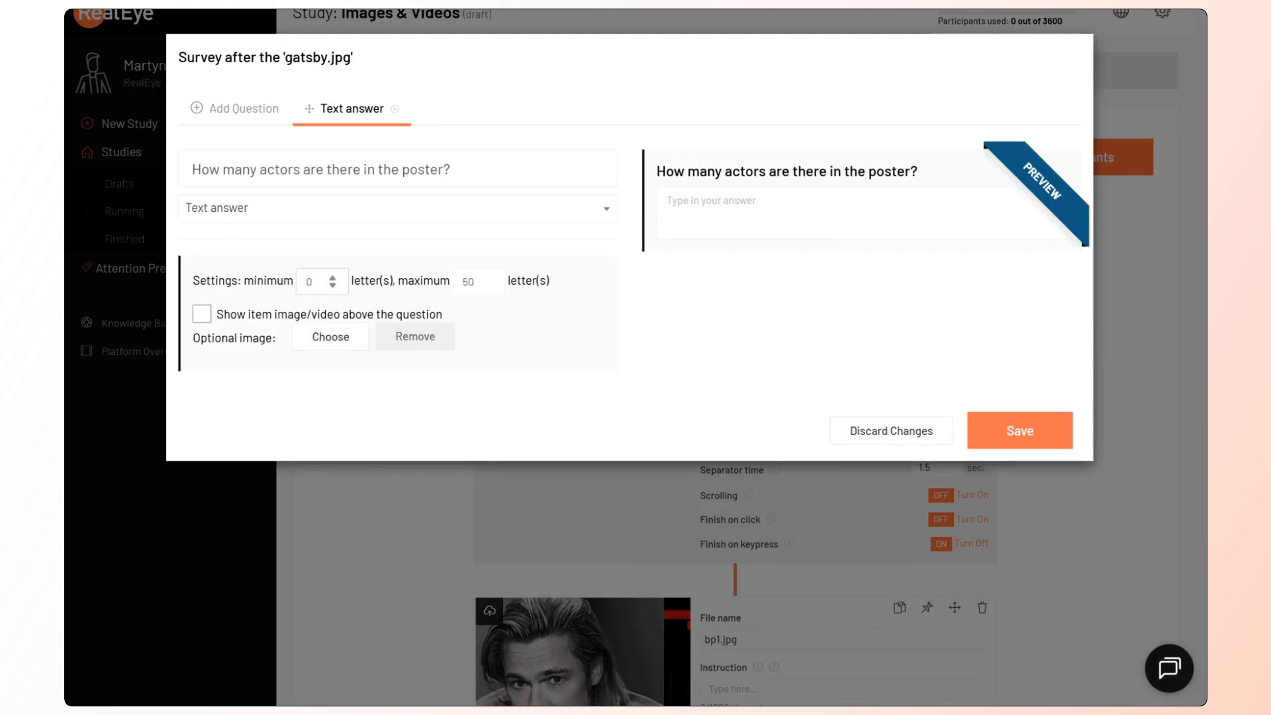
left_click(1018, 430)
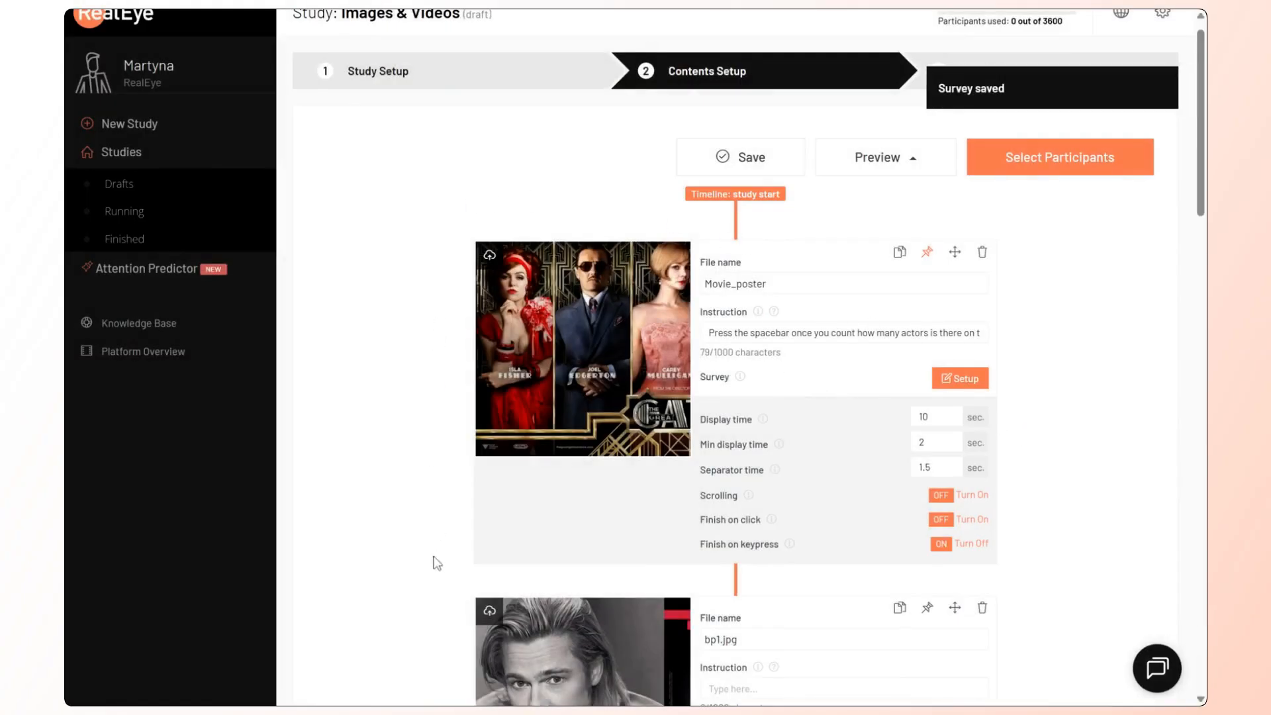
Add an empty randomization group to the timeline directly after the Movie_poster item
scroll(1022, 522, "down", 7)
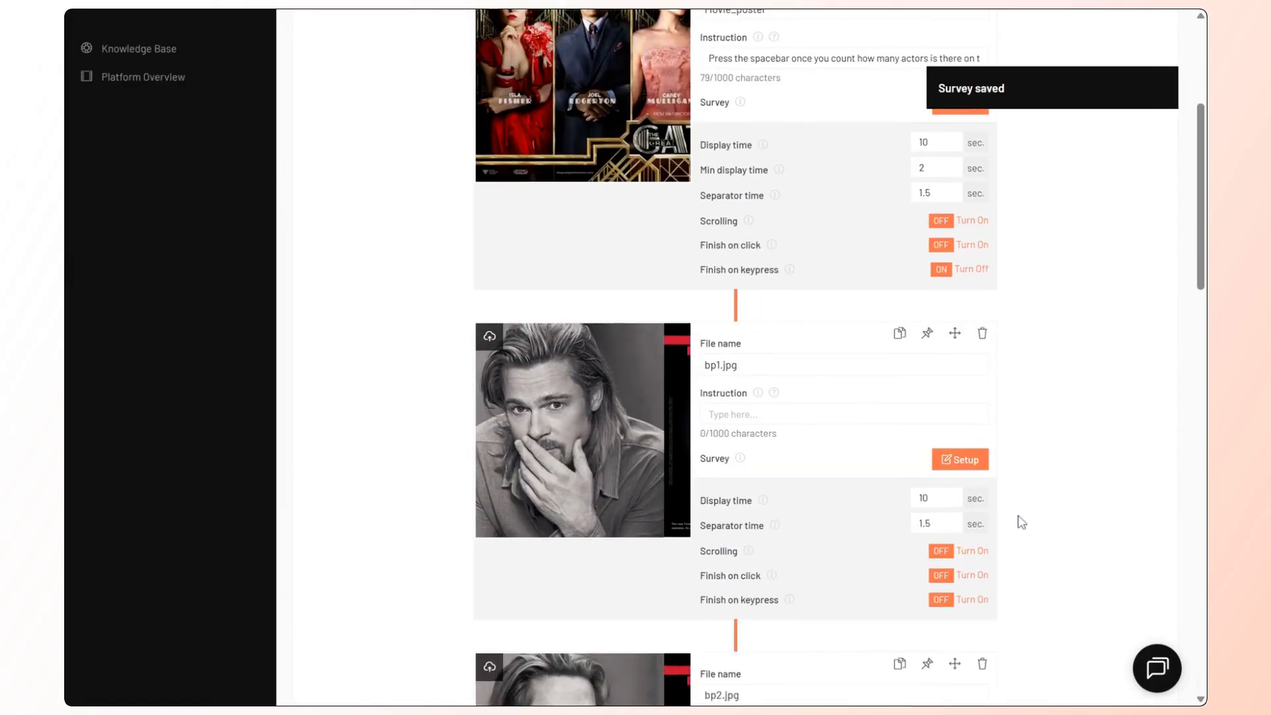
scroll(734, 358, "down", 1)
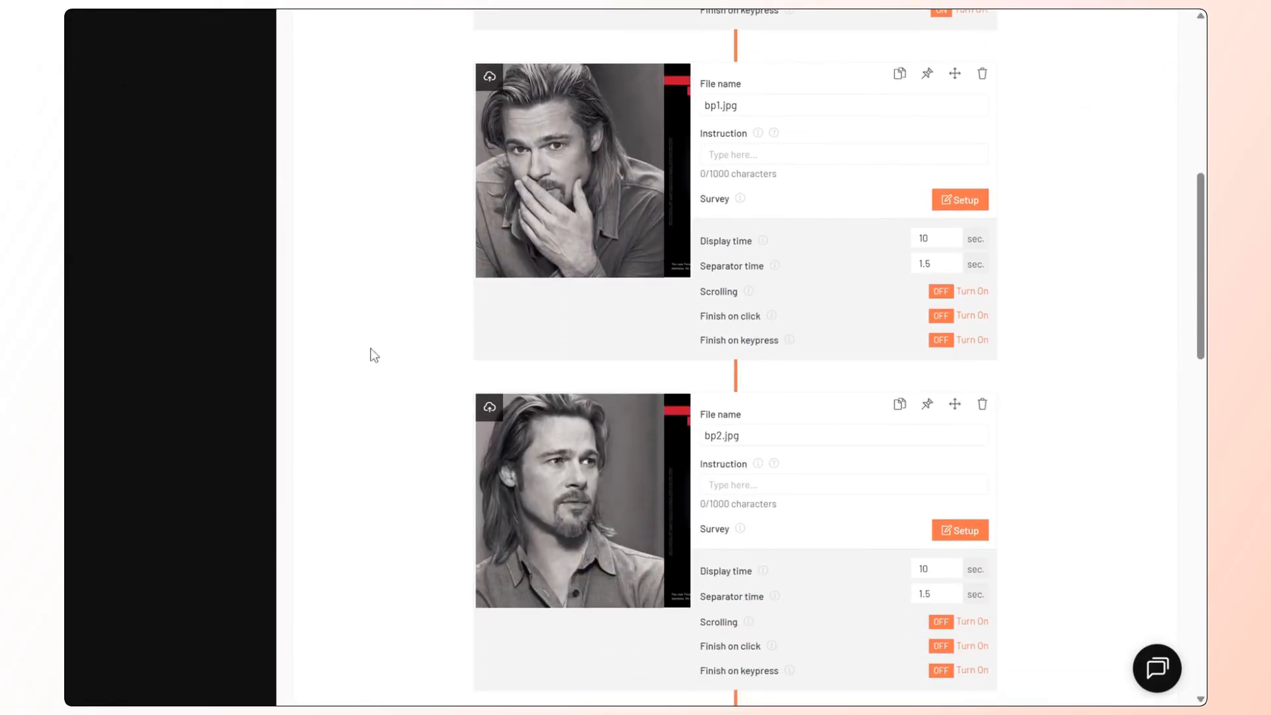
scroll(411, 426, "down", 14)
left_click(721, 474)
left_click(718, 543)
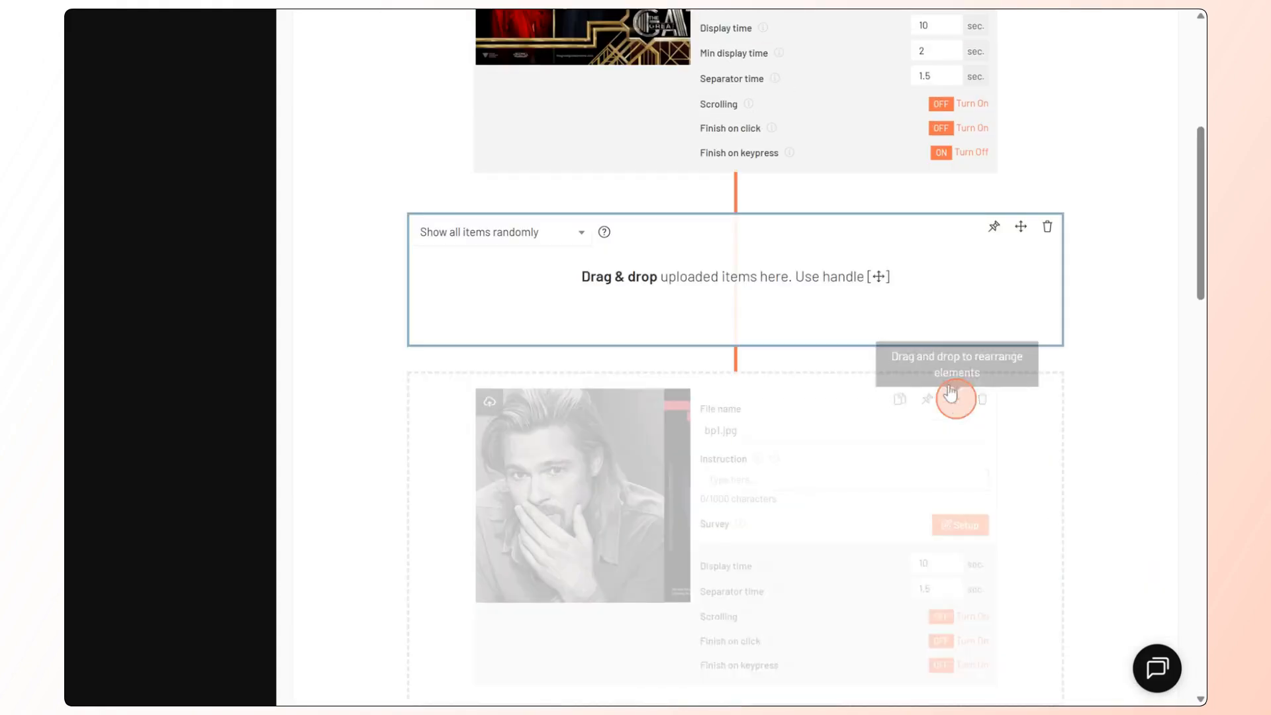
Move bp1.jpg and bp2.jpg into the randomization group and set it to "One item selected randomly"
left_click_drag(953, 391, 890, 281)
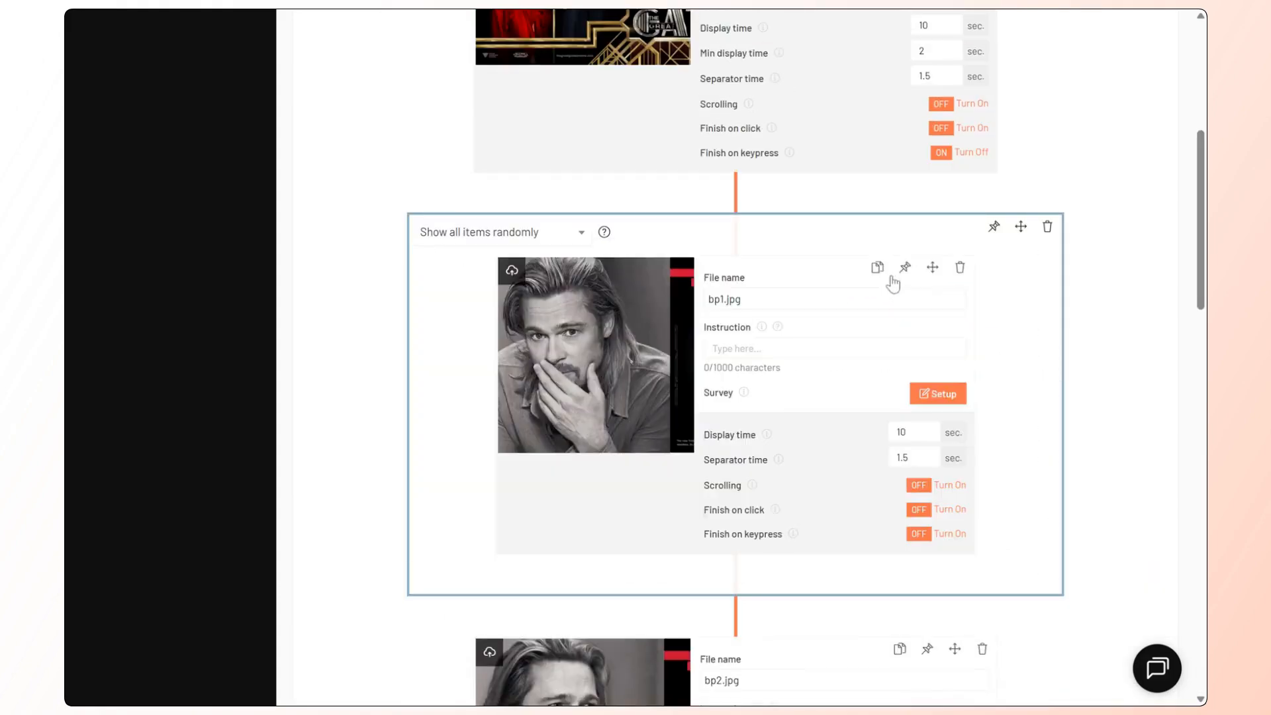
scroll(933, 385, "down", 3)
left_click_drag(960, 445, 926, 370)
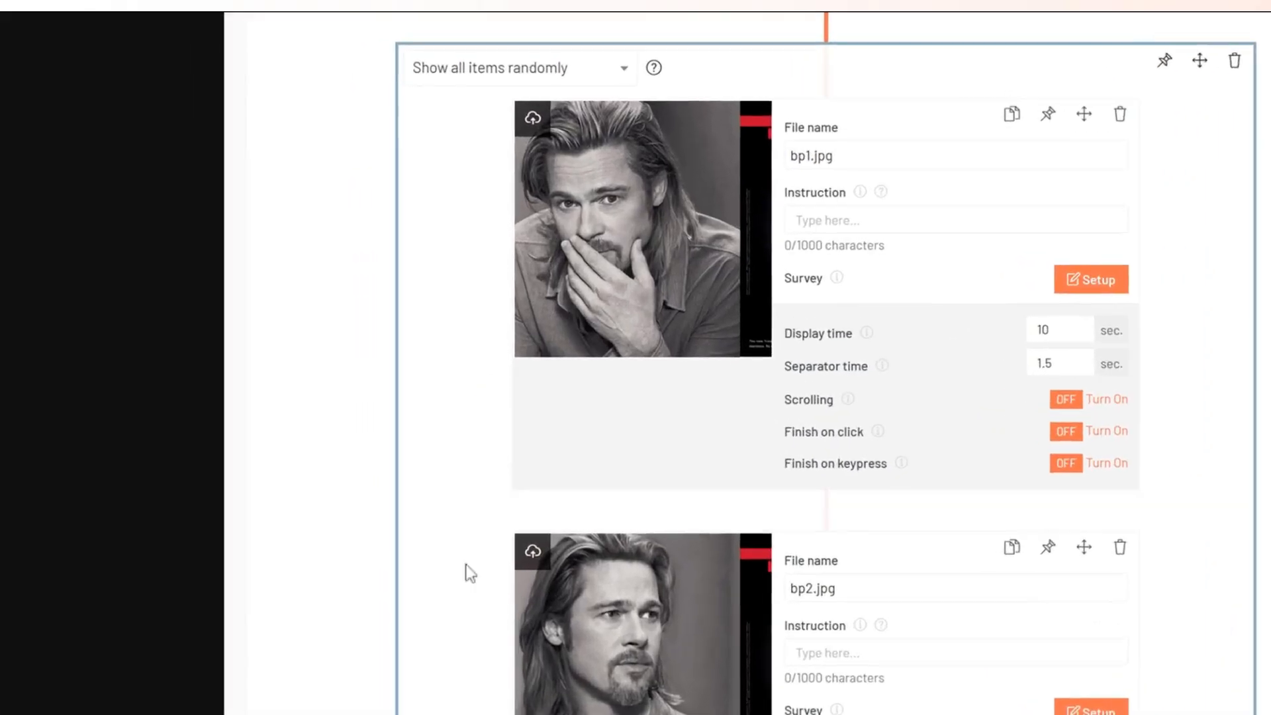
left_click(443, 78)
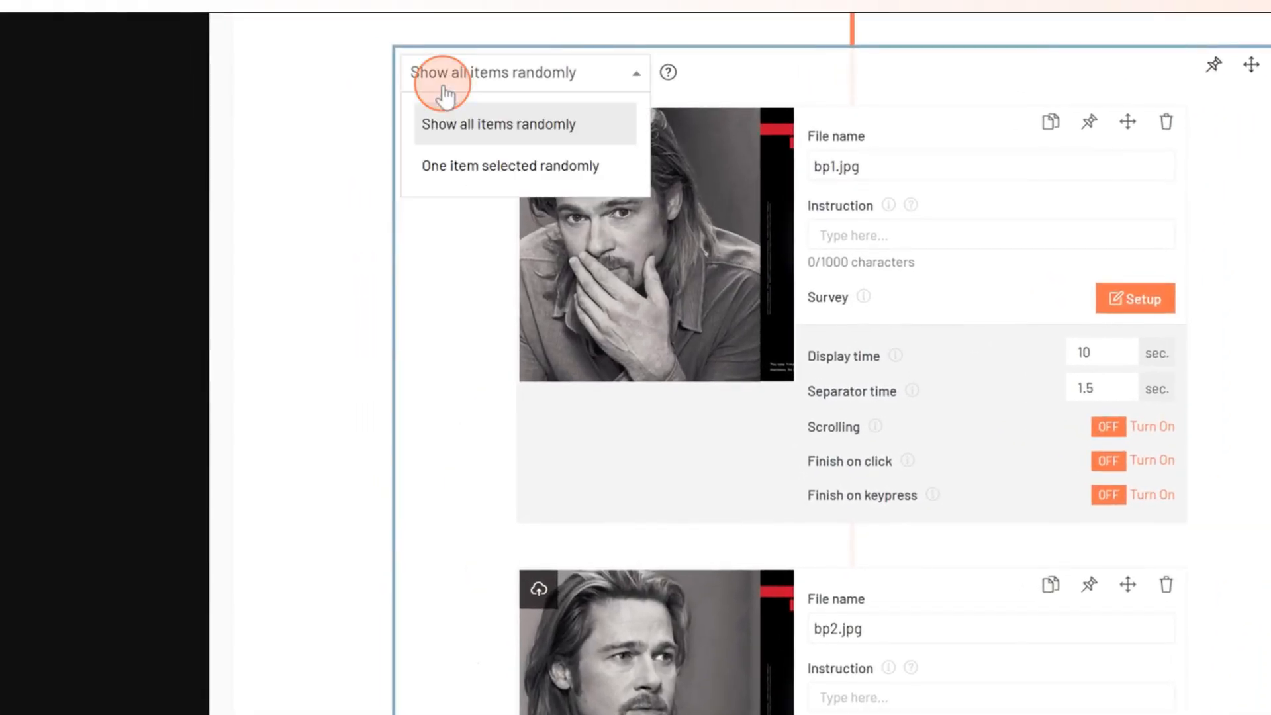
left_click(470, 173)
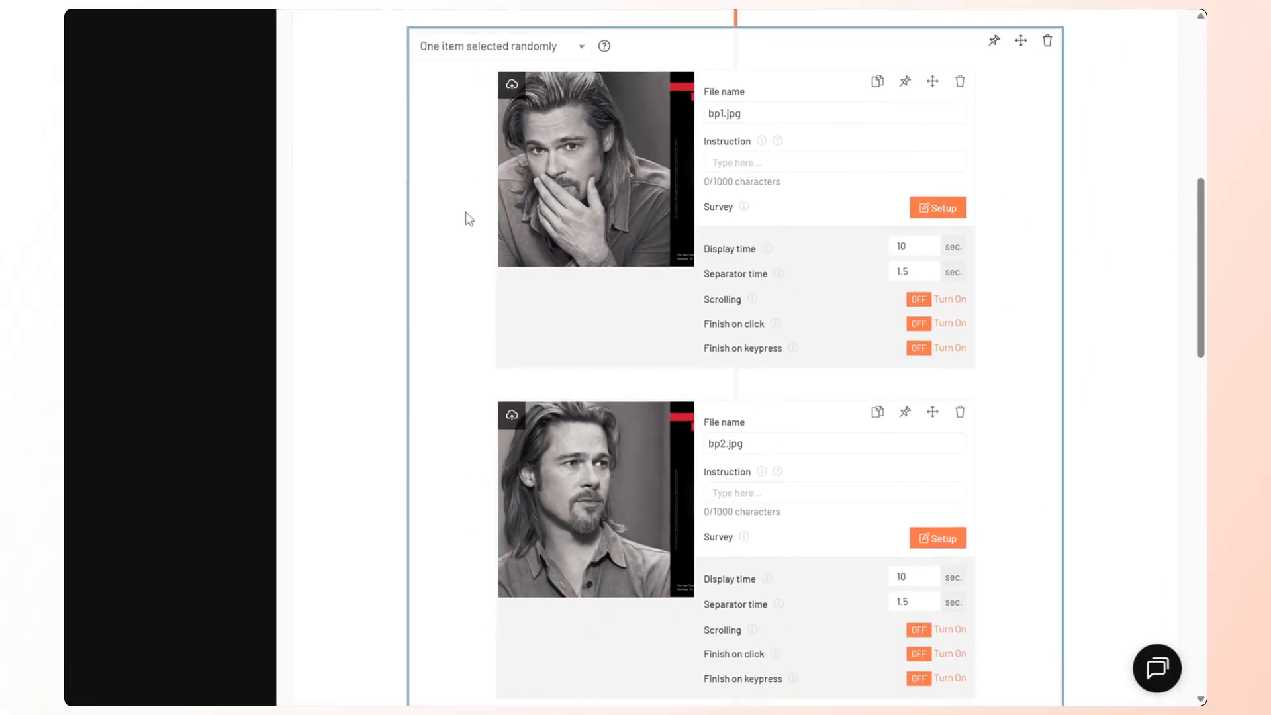
Turn on Scrolling for the lp-case-study.png item below the randomization group
scroll(469, 218, "down", 1)
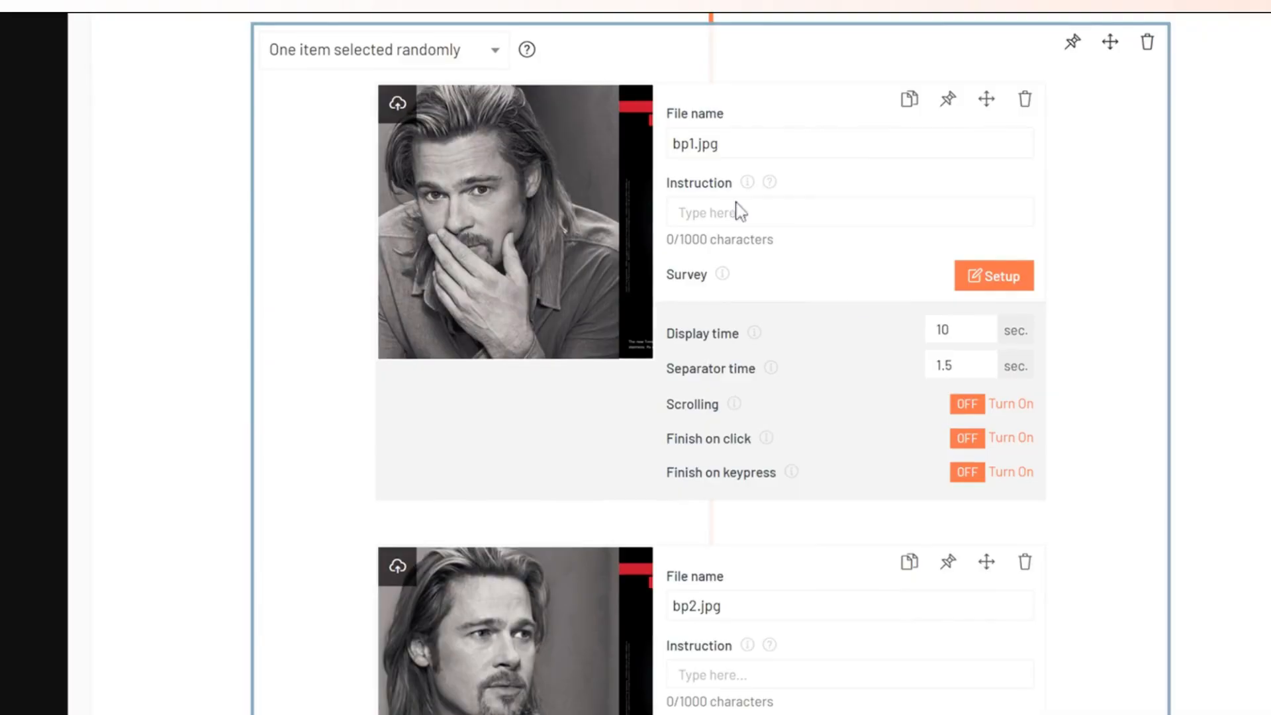
scroll(860, 298, "down", 1)
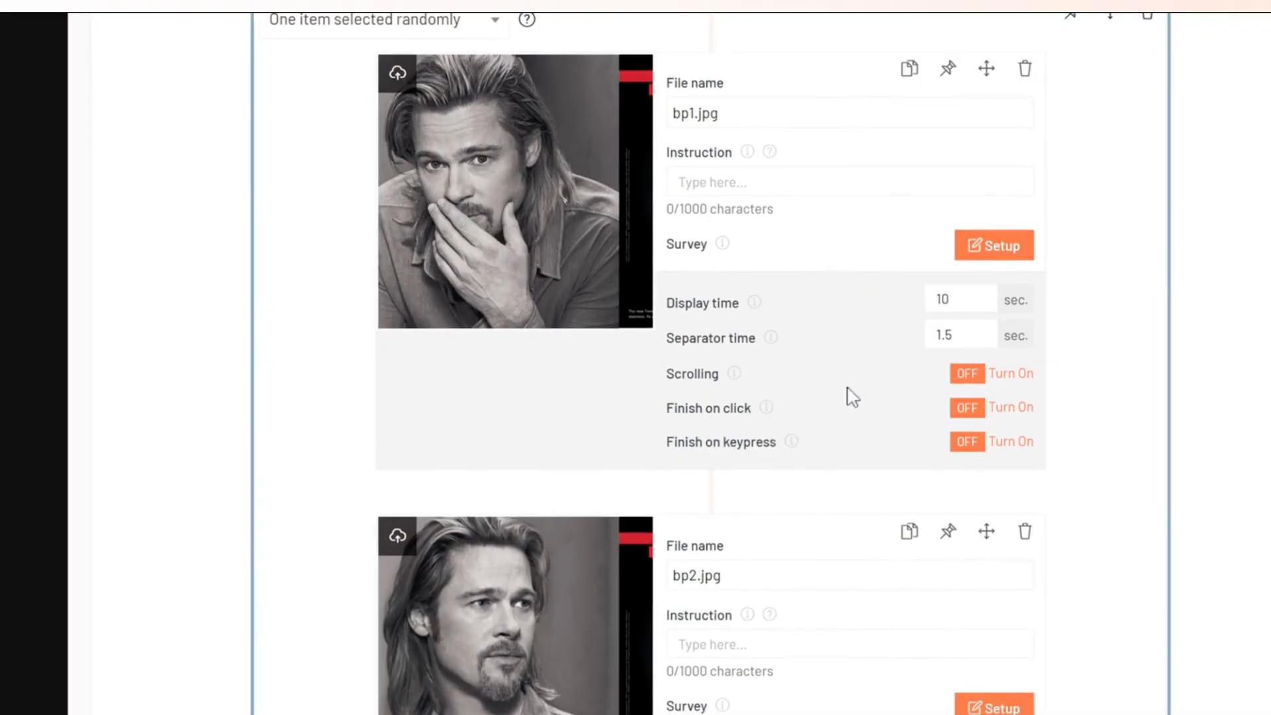
scroll(837, 400, "down", 1)
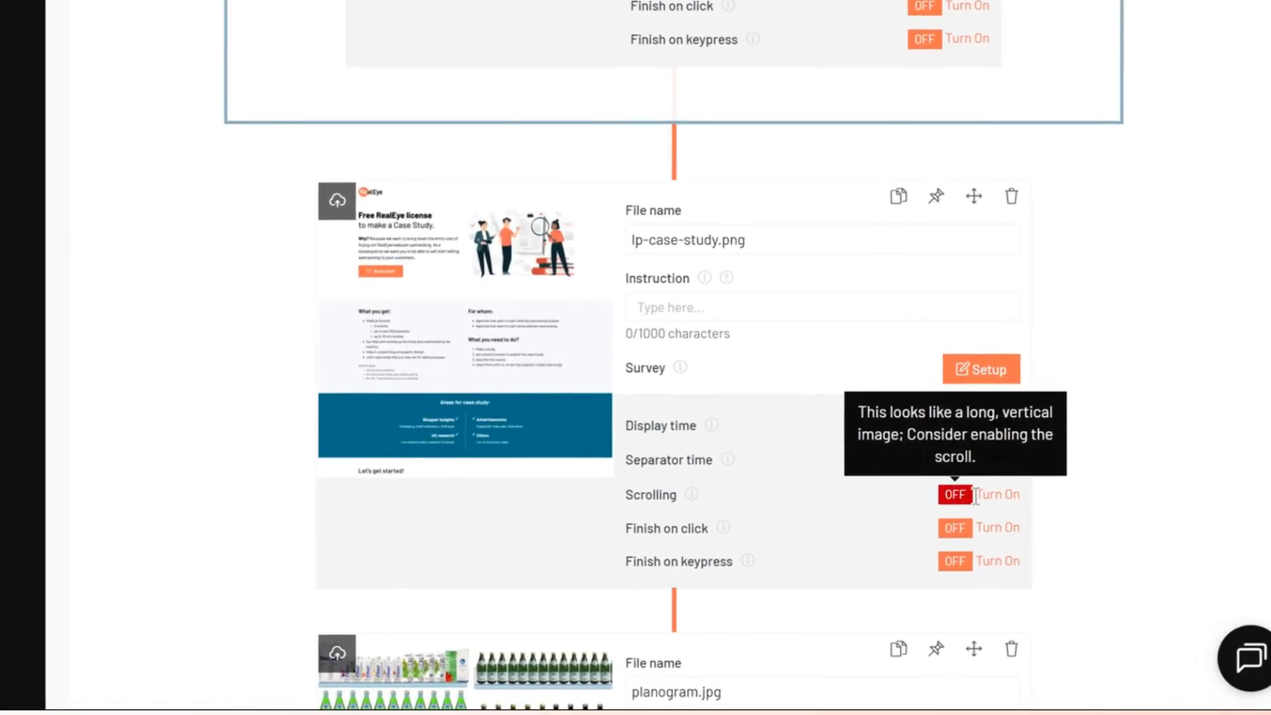
left_click(997, 496)
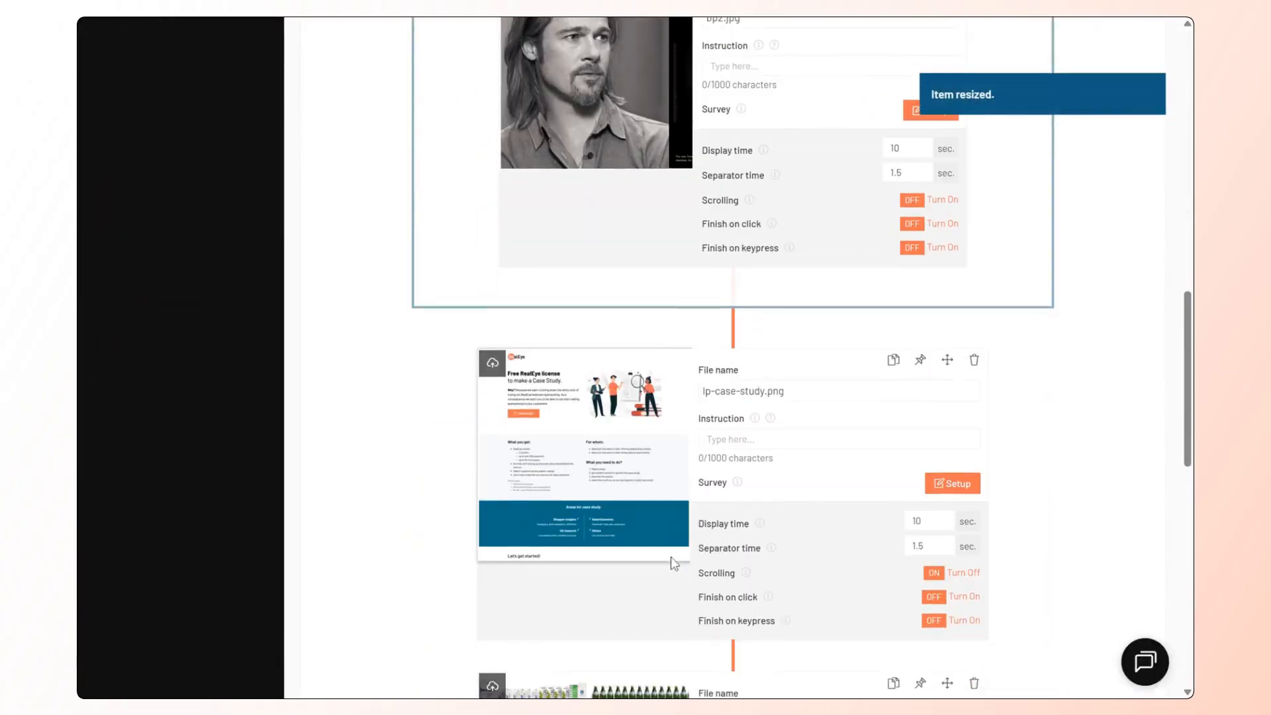
Preview the lp-case-study.png image and close the preview
scroll(674, 563, "down", 1)
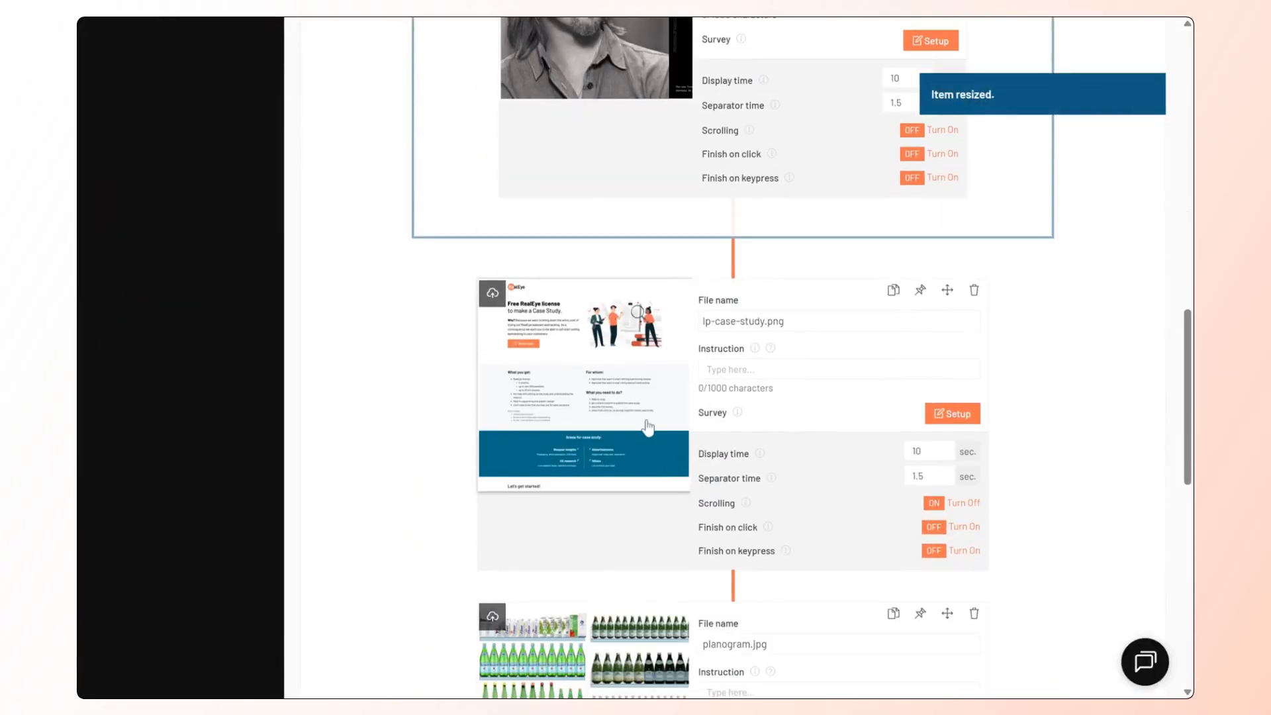
left_click(608, 417)
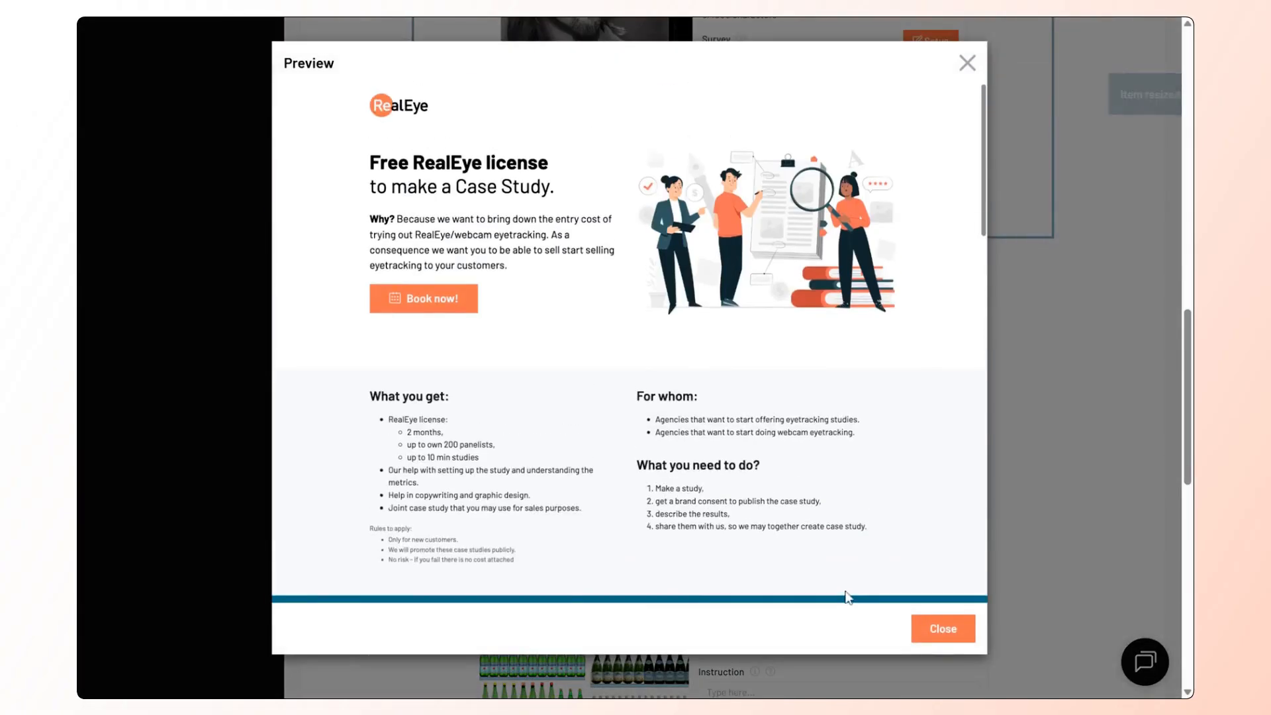
left_click(943, 629)
Give lp-case-study.png the instruction "Book a meeting." and turn on its Finish on keypress option
left_click(748, 342)
type("Book a meeting.")
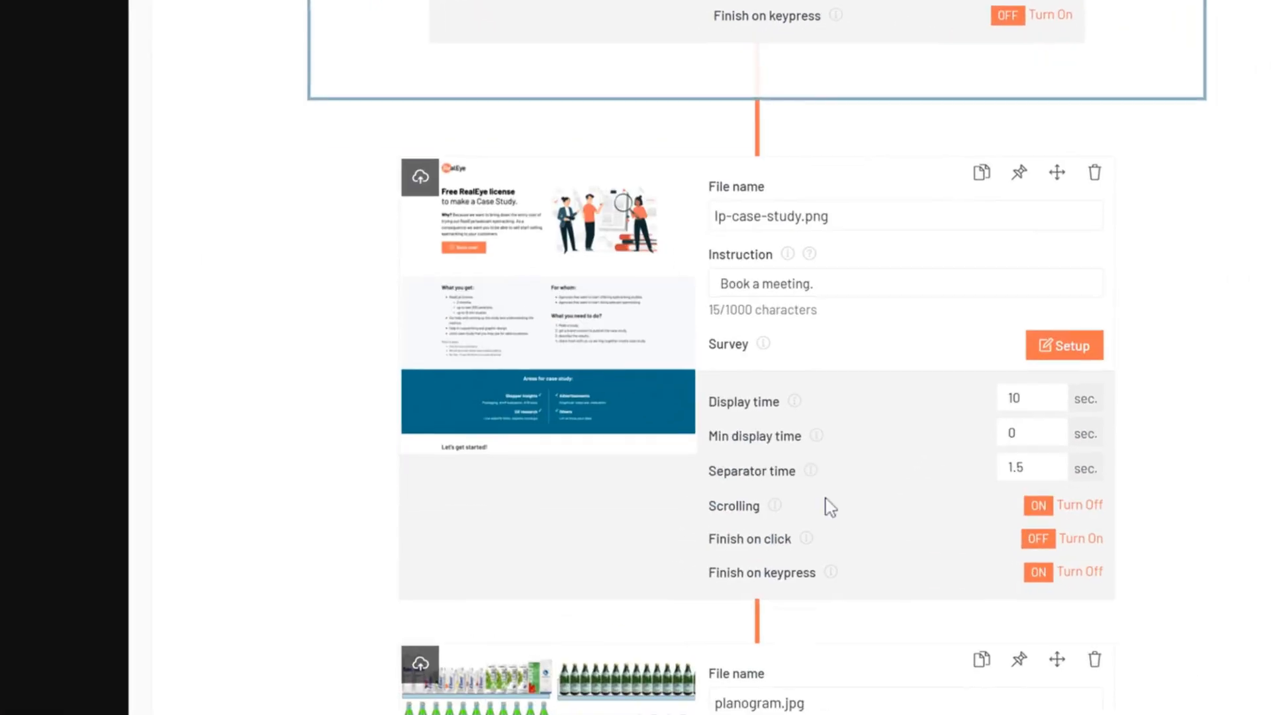
left_click(1054, 576)
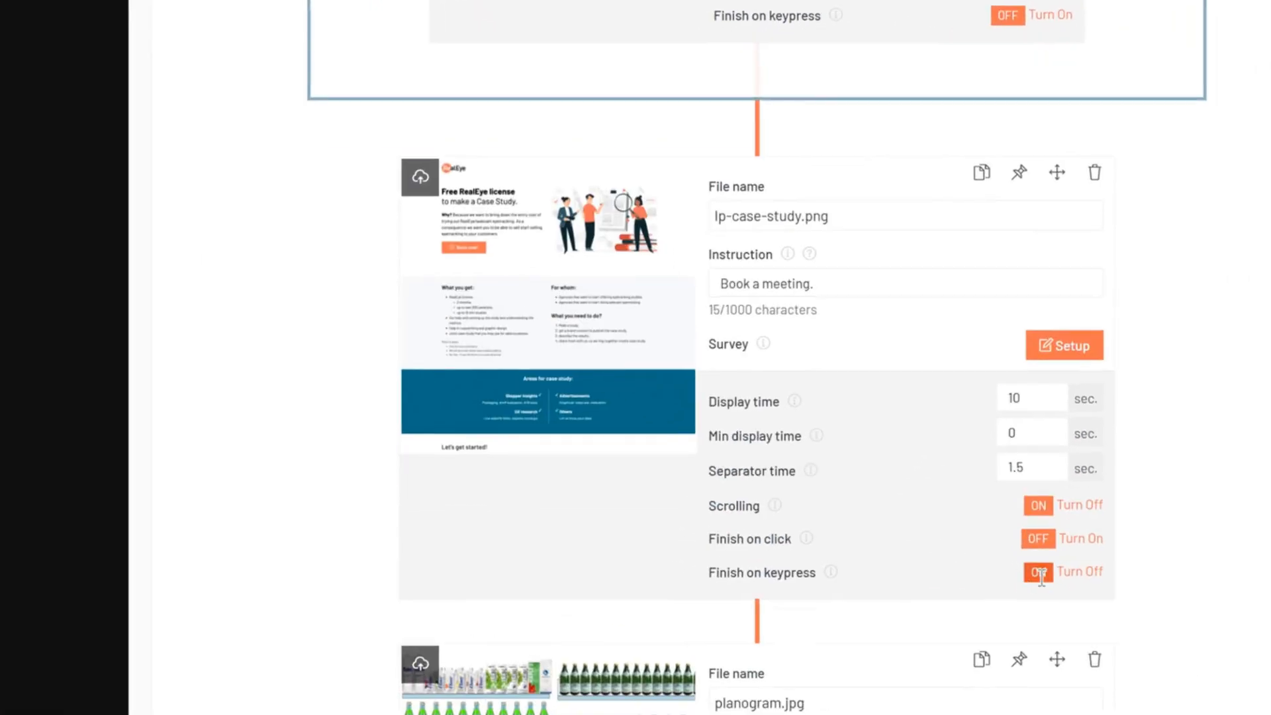
Turn on Finish on click for lp-case-study.png, with click areas over the "Book now!" button and the available calendar dates
left_click(1084, 540)
left_click_drag(236, 256, 396, 304)
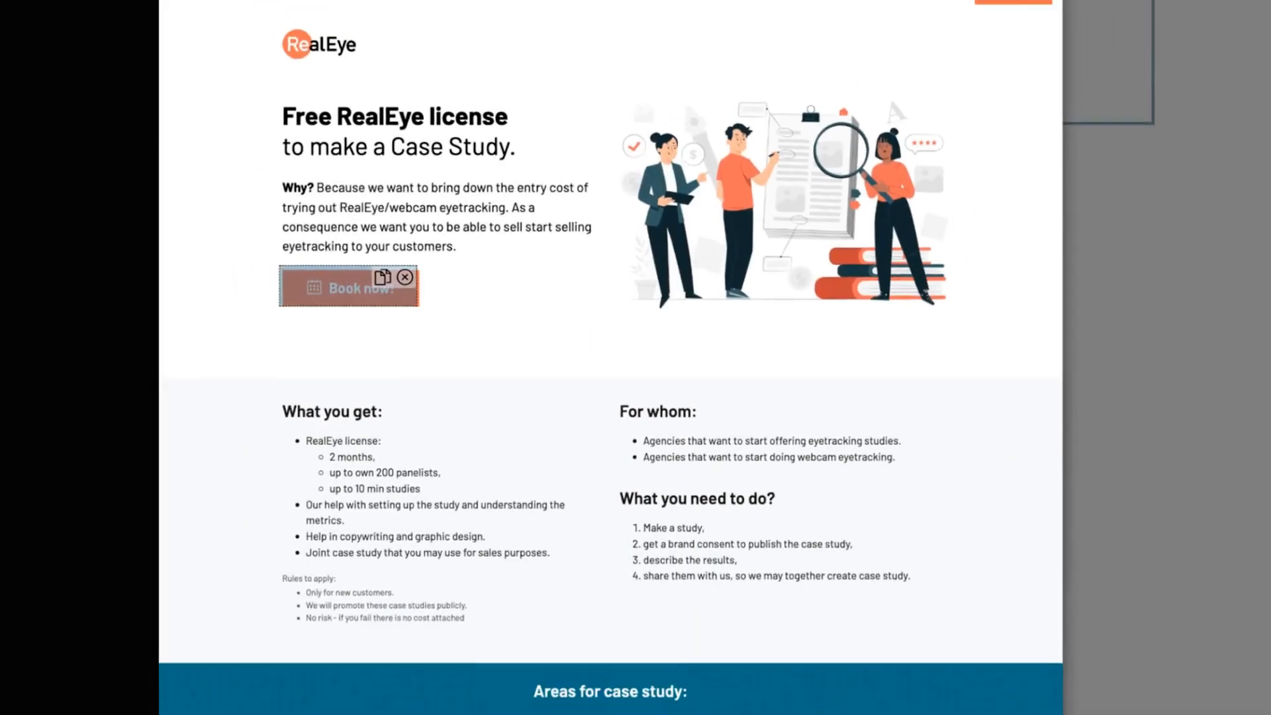
scroll(603, 357, "down", 10)
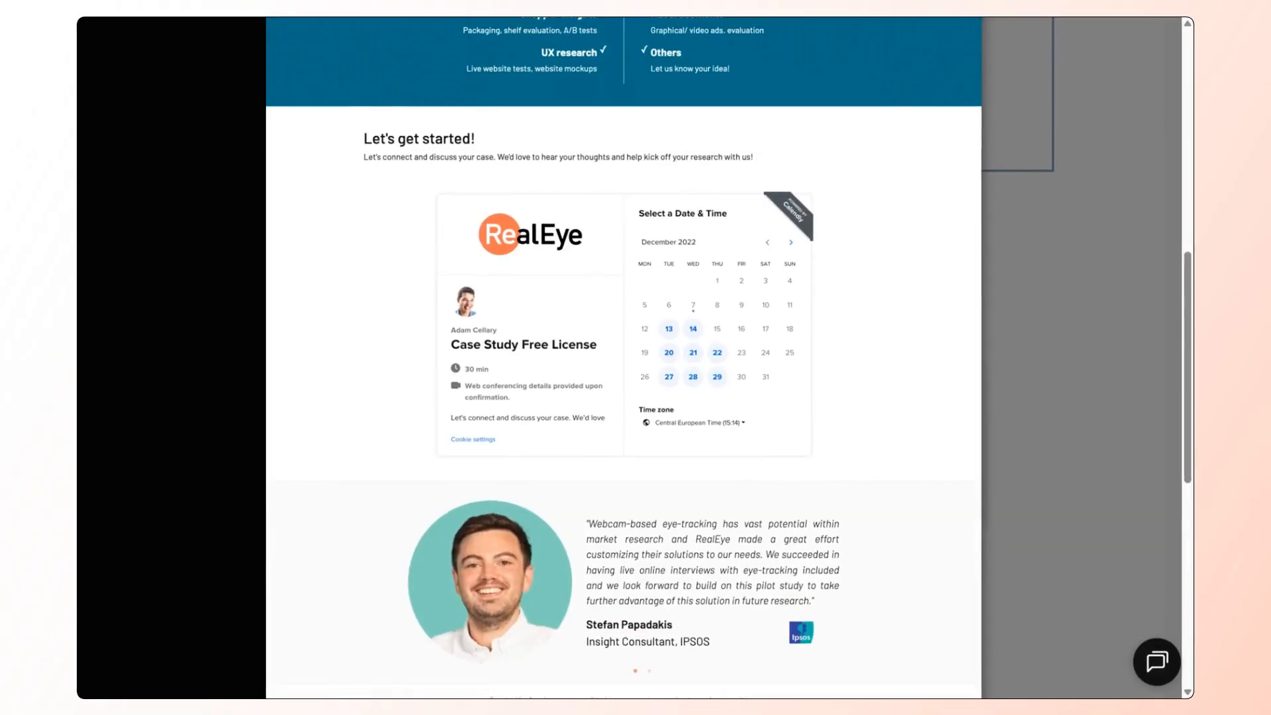
mouse_move(429, 187)
left_mouse_down()
mouse_move(809, 456)
mouse_move(735, 396)
left_mouse_up()
left_click_drag(429, 187, 654, 311)
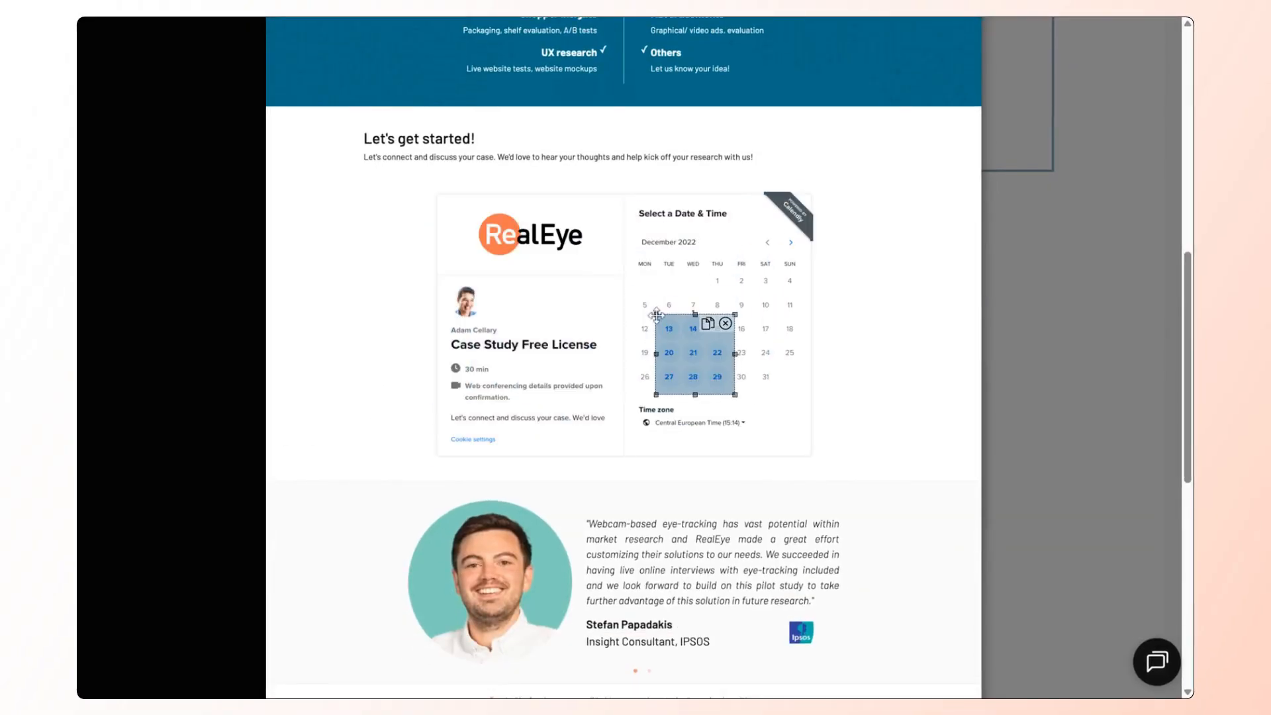
scroll(654, 312, "up", 10)
left_click(949, 61)
Delete the planogram.jpg item from the study timeline
scroll(808, 450, "down", 4)
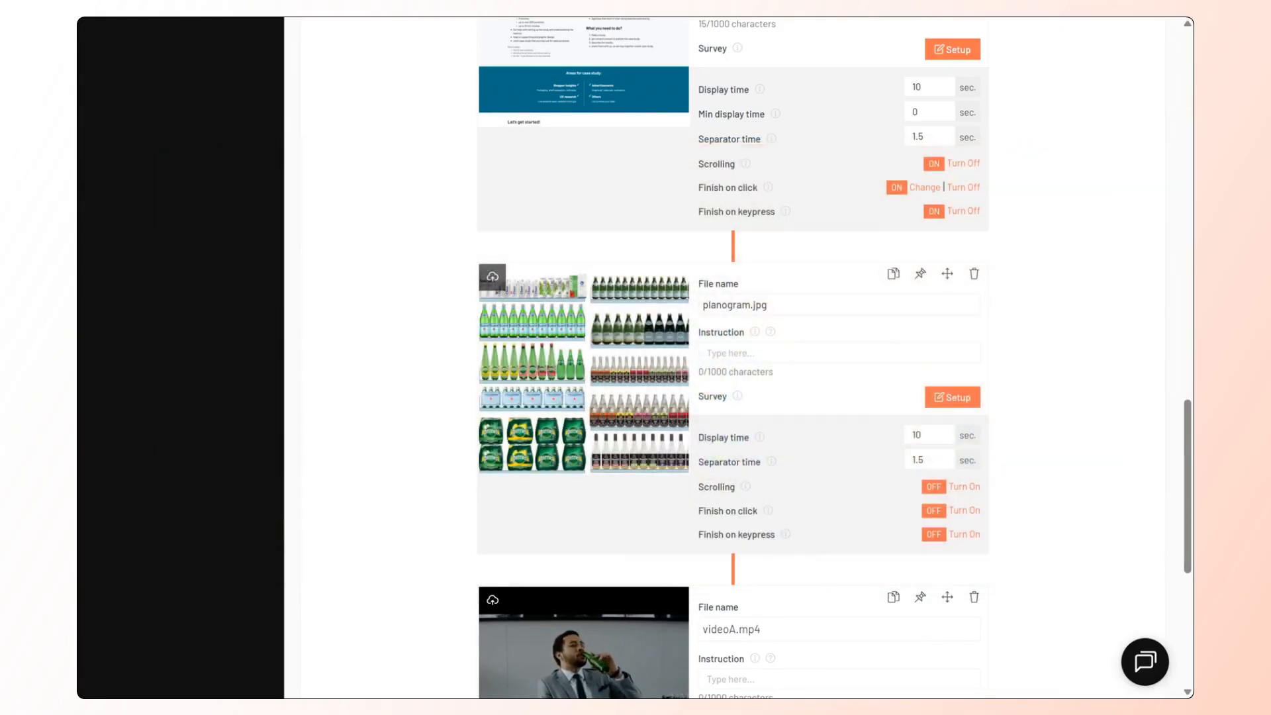
left_click(974, 275)
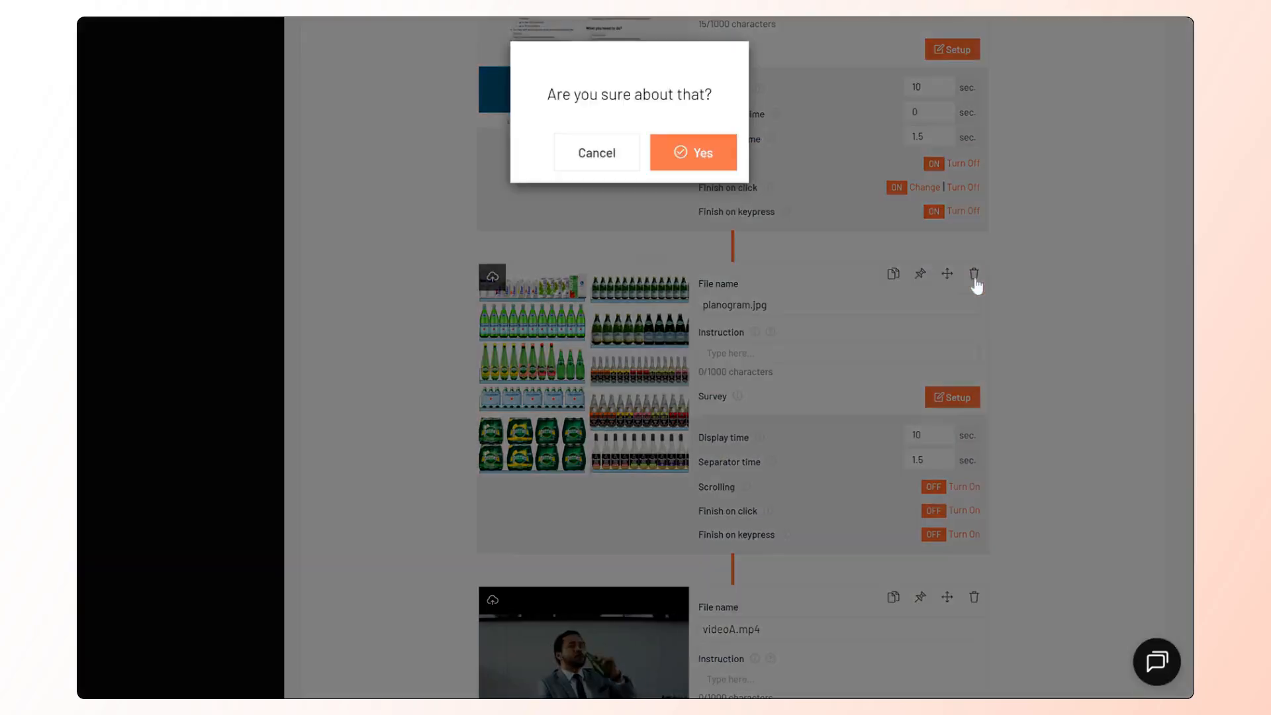
left_click(693, 152)
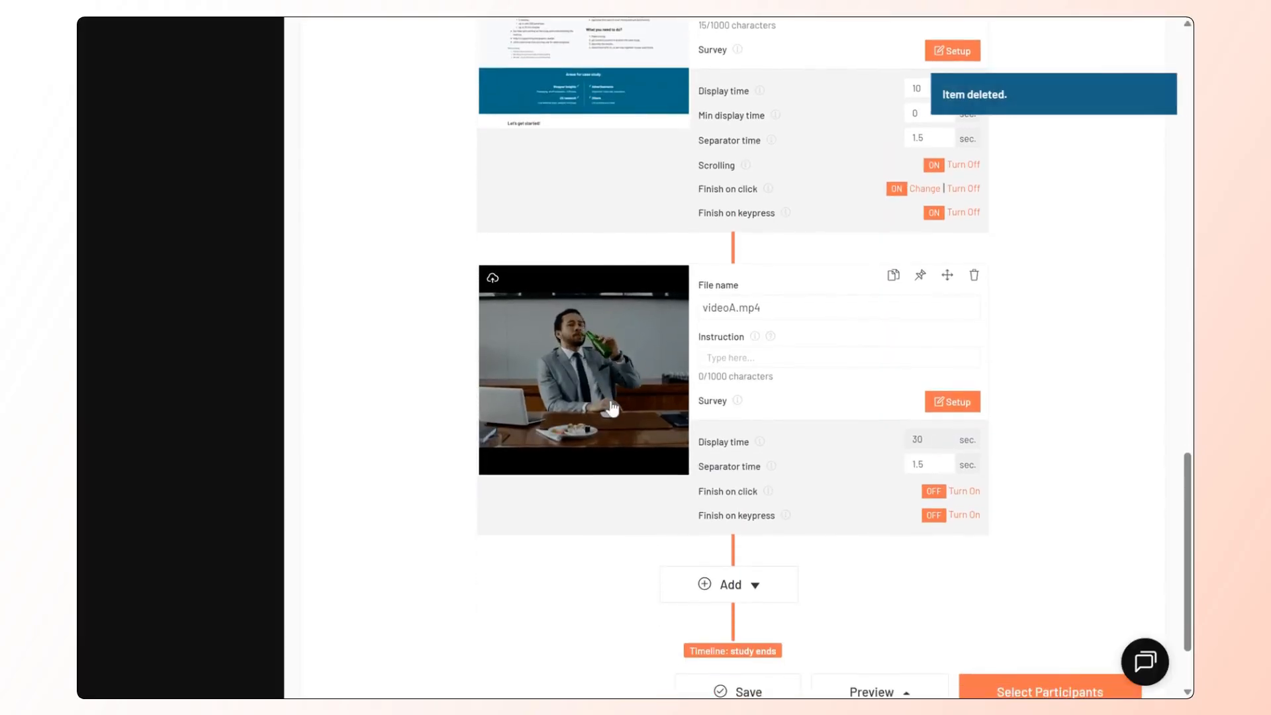
Save the study contents and look at the options for launching or sharing a preview
scroll(781, 303, "down", 1)
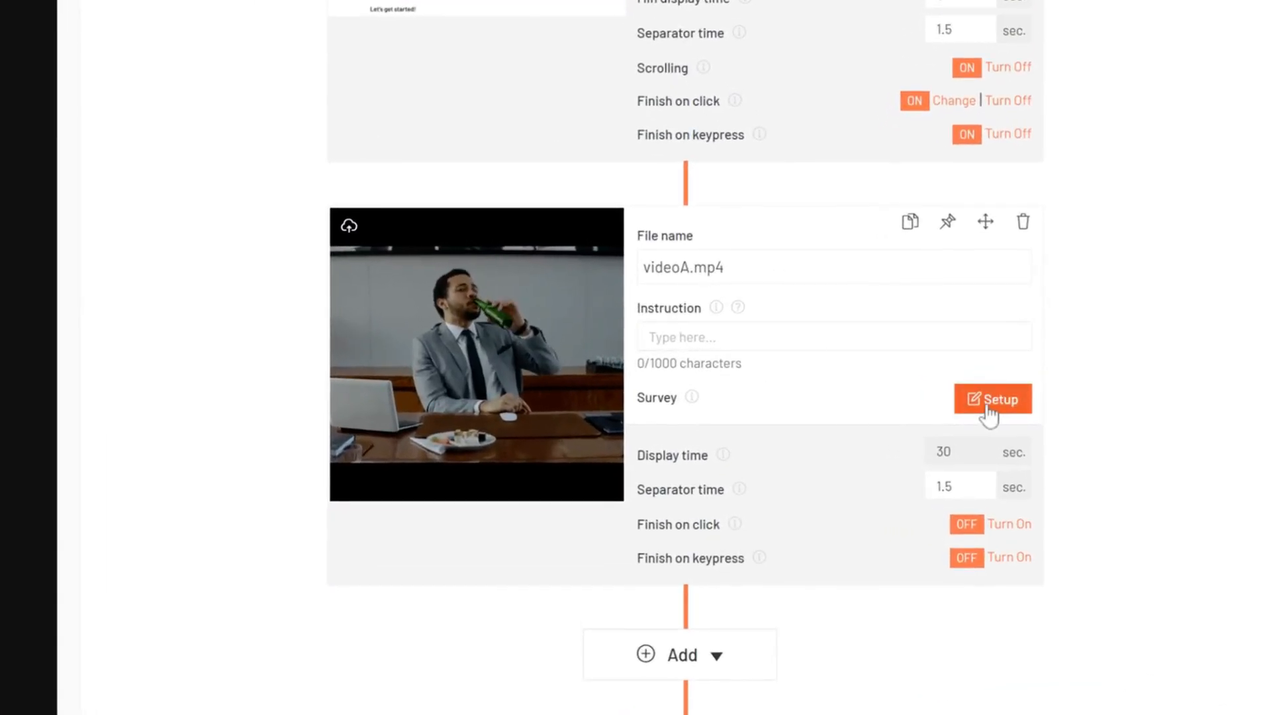
scroll(784, 392, "down", 1)
scroll(899, 445, "down", 1)
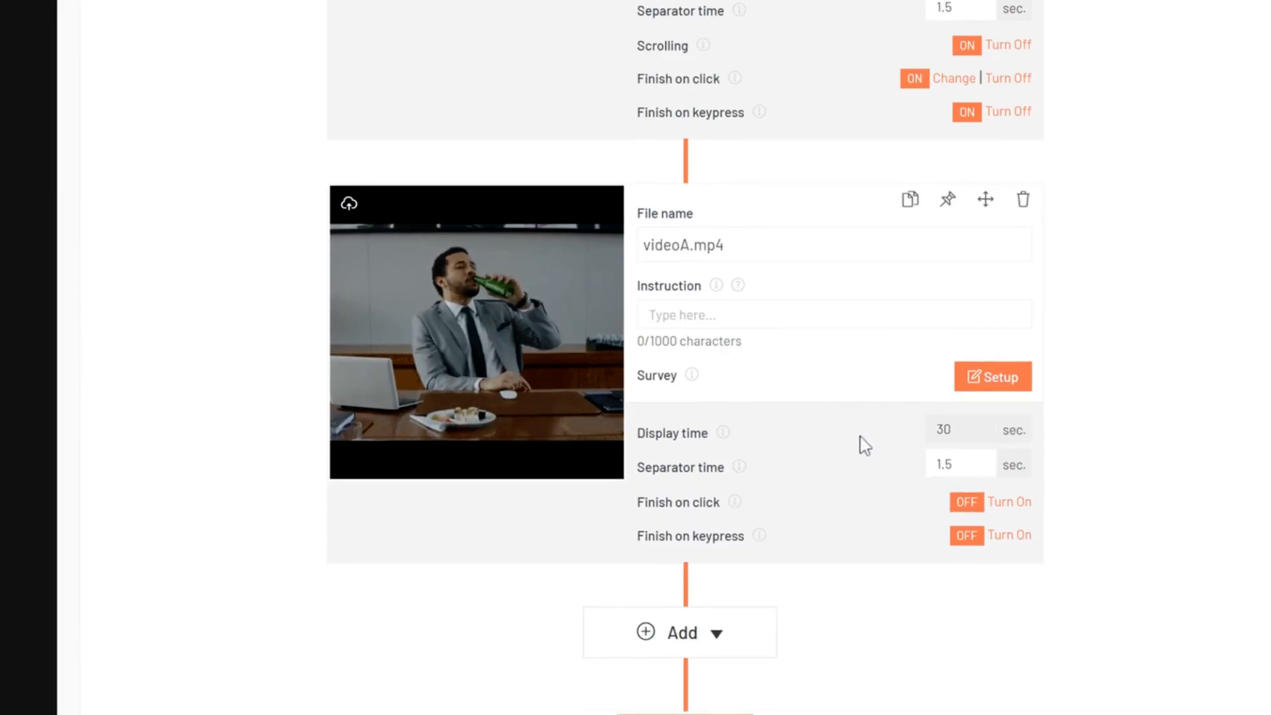
scroll(850, 453, "down", 1)
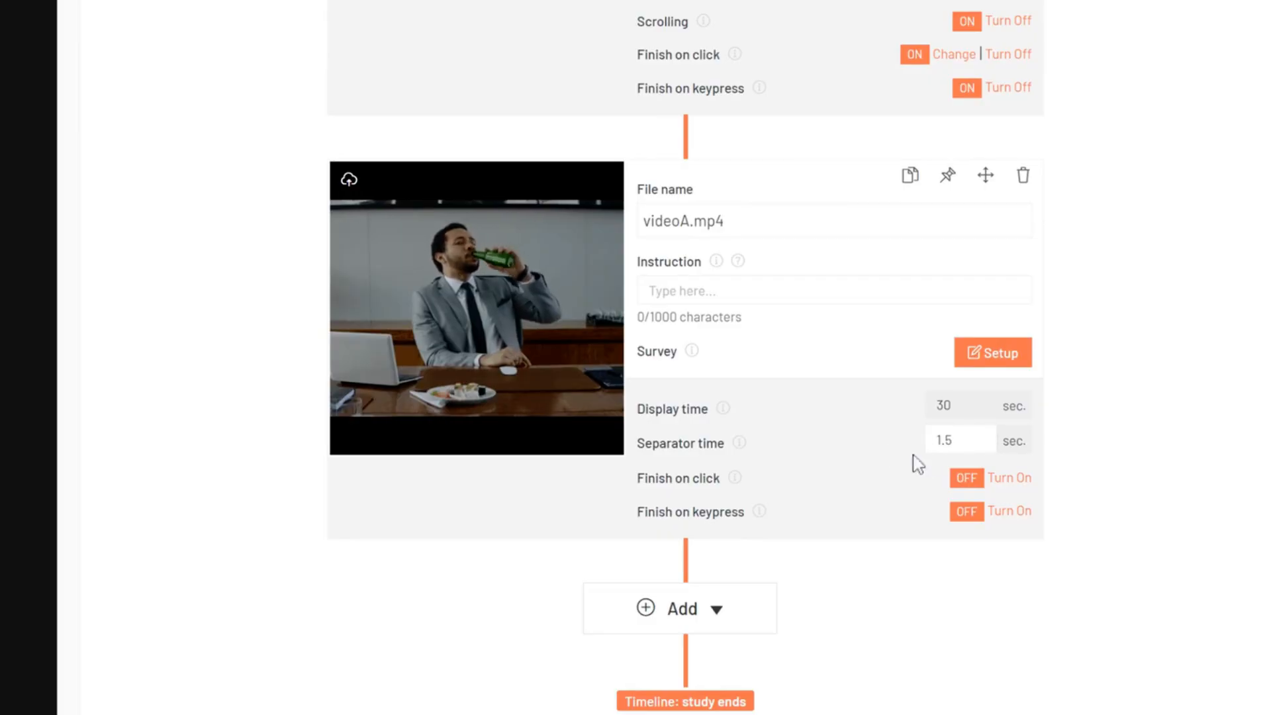
scroll(925, 456, "down", 1)
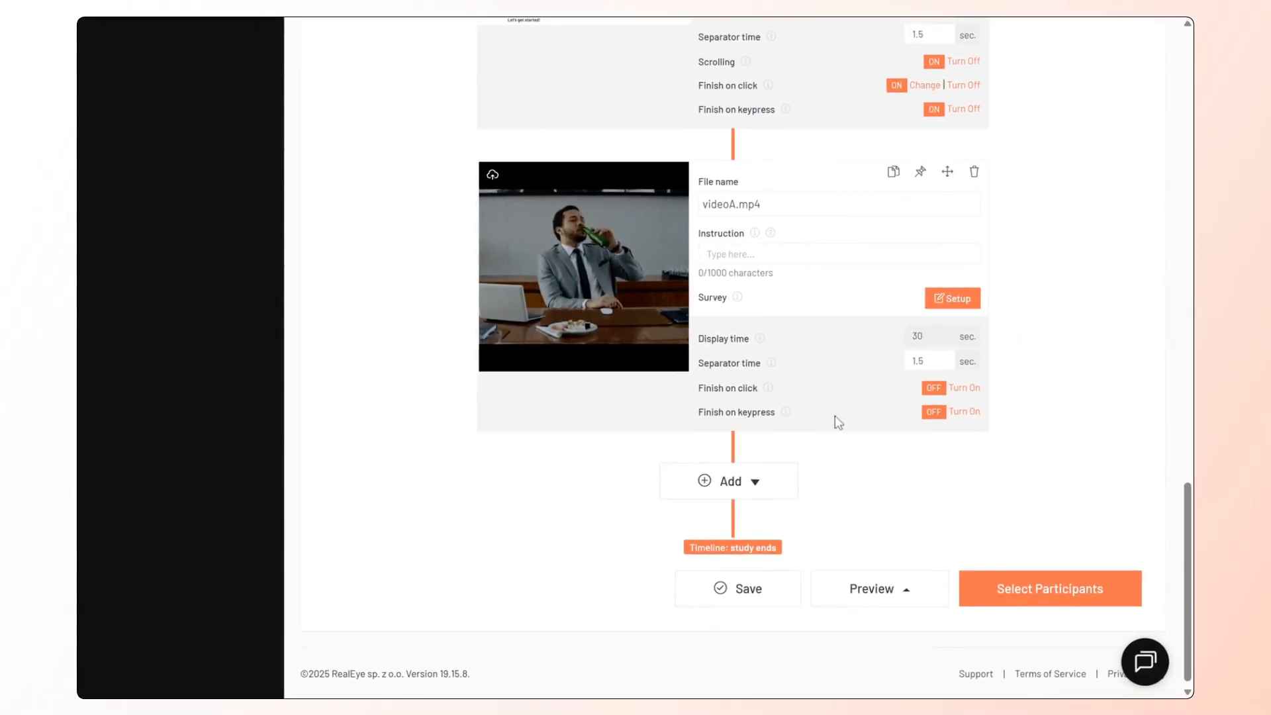
scroll(855, 423, "down", 1)
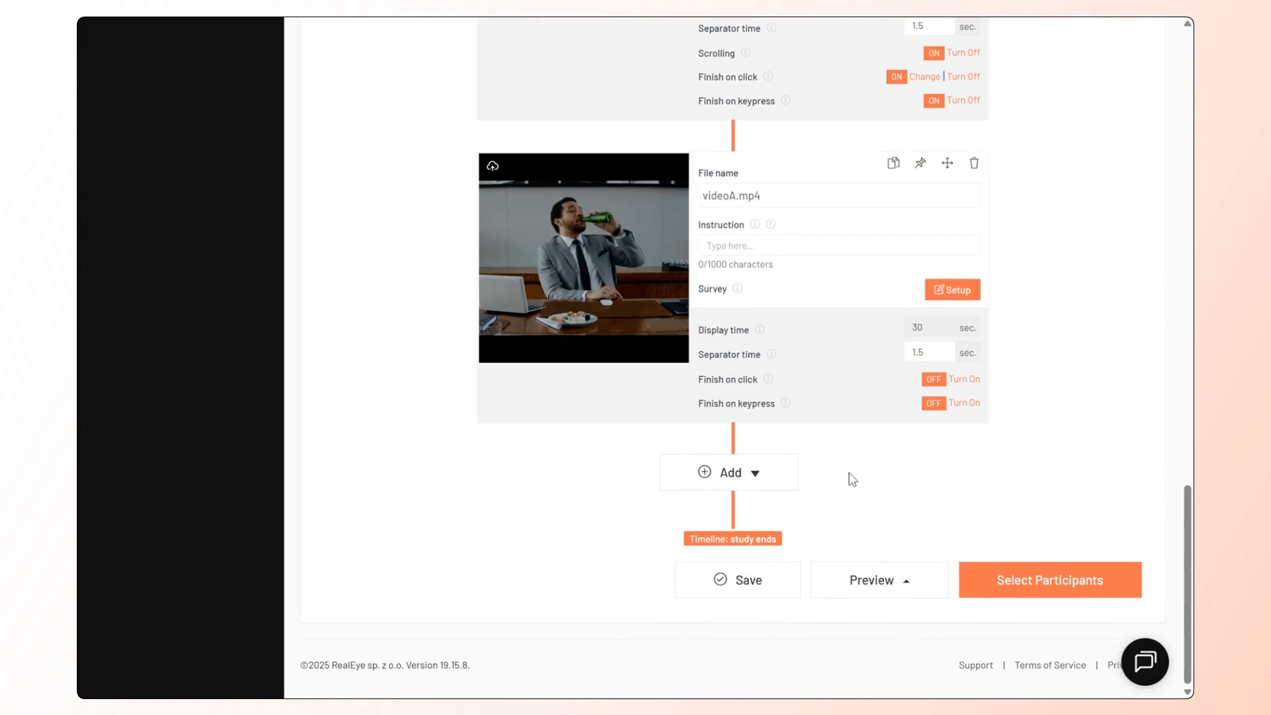
left_click(771, 594)
left_click(923, 582)
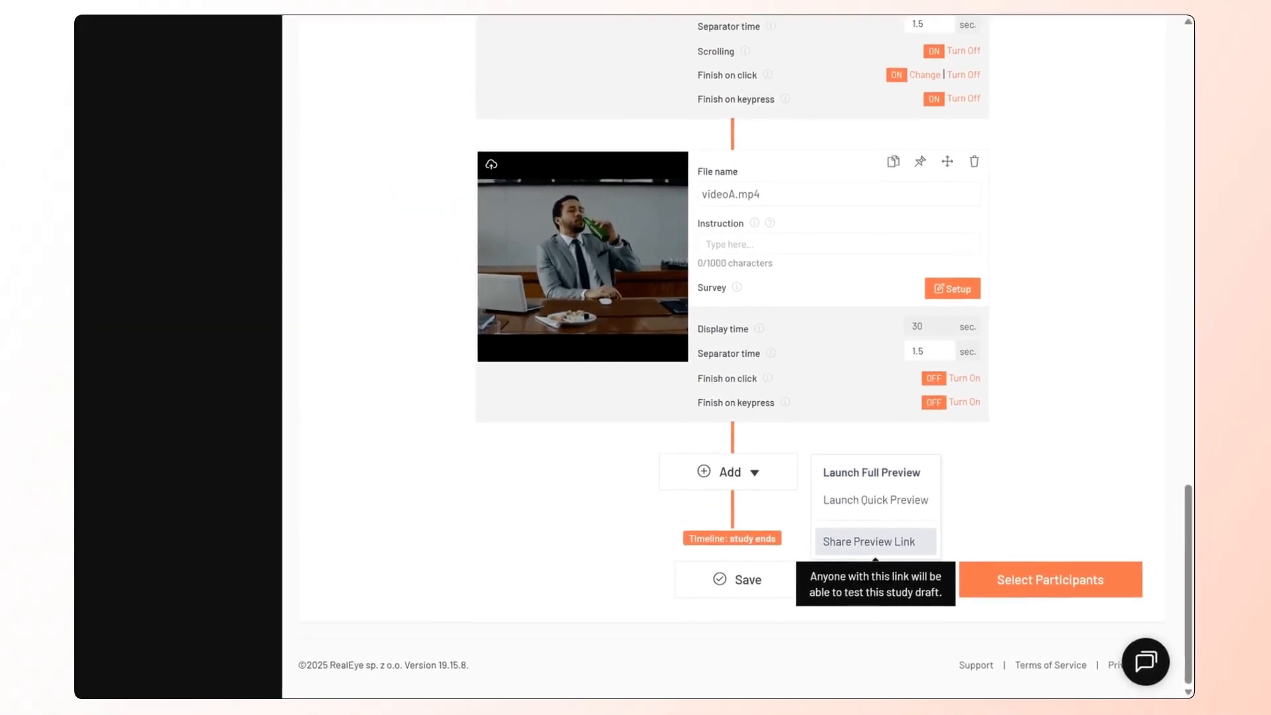
left_click(966, 532)
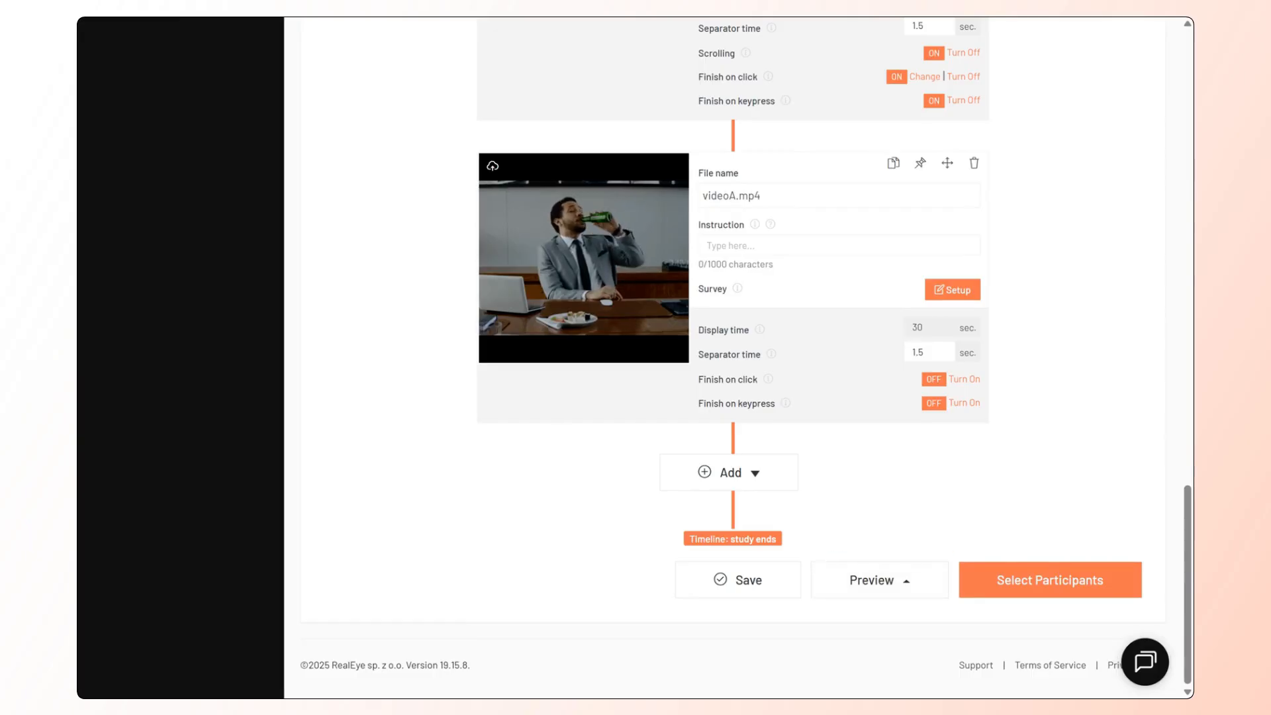
Run the study with an own participant count limit of 20 and return to the list of all studies
left_click(971, 583)
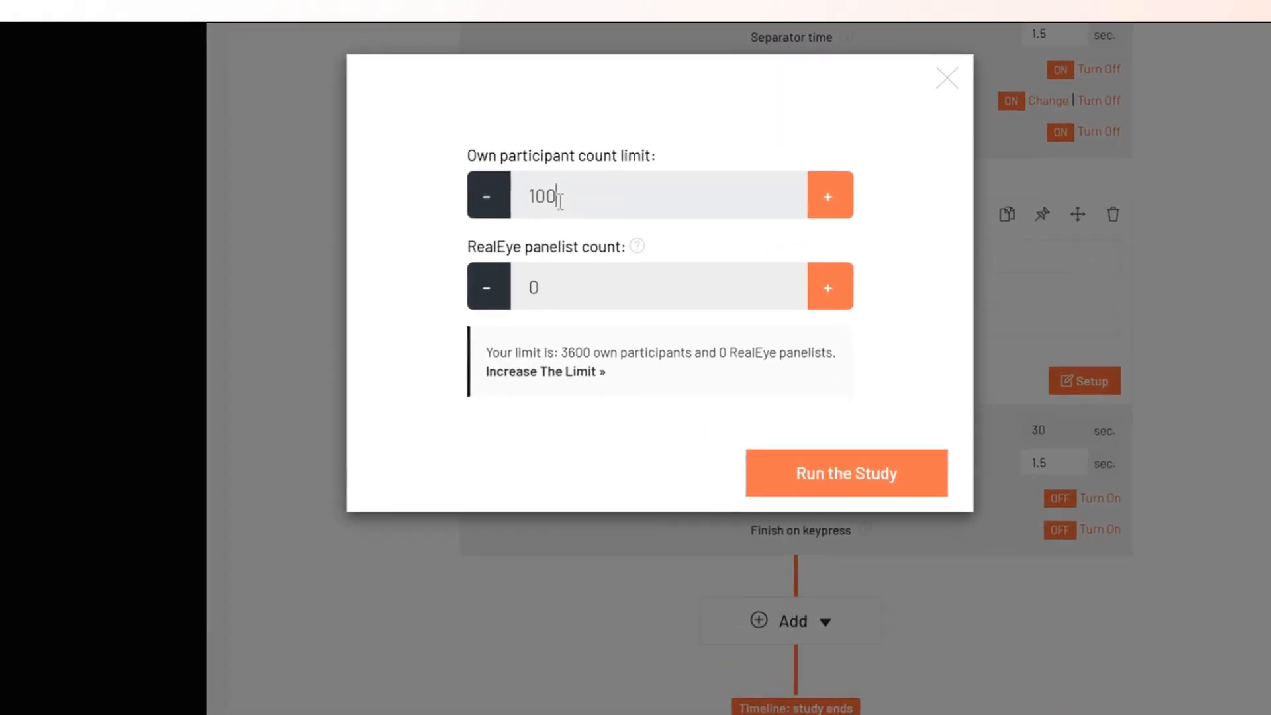
key("ctrl+a")
type("20")
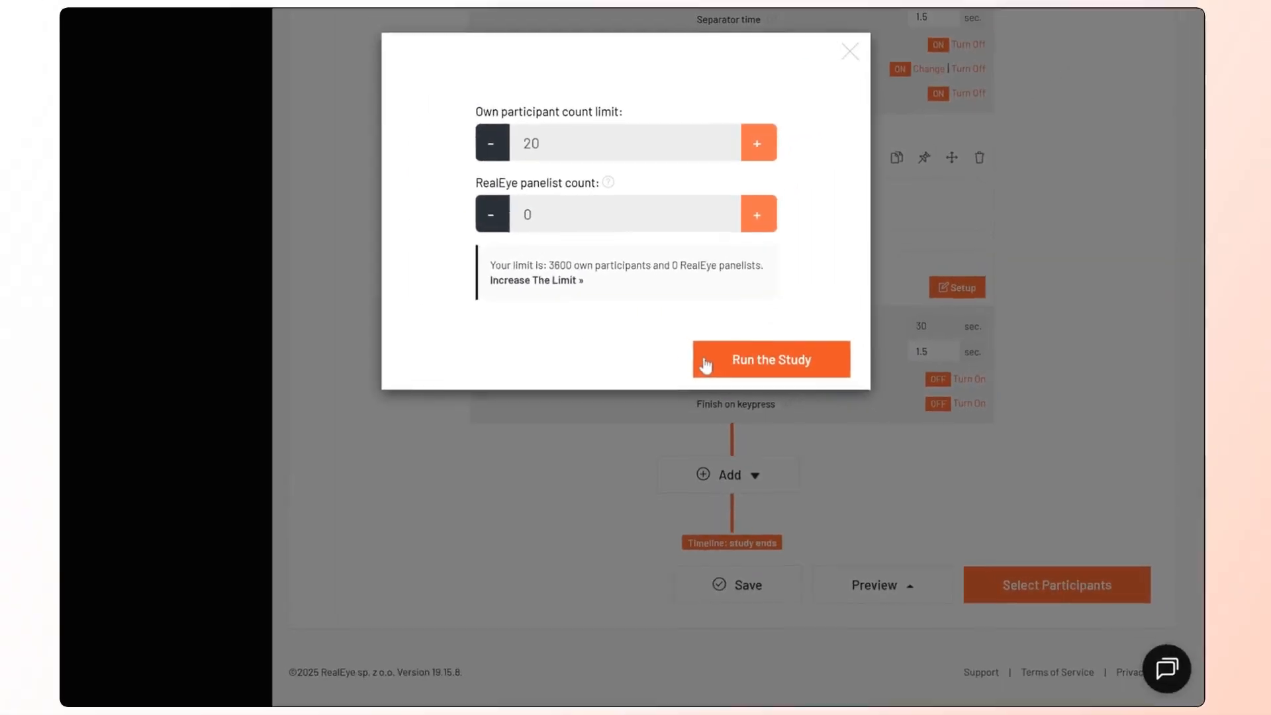
left_click(689, 361)
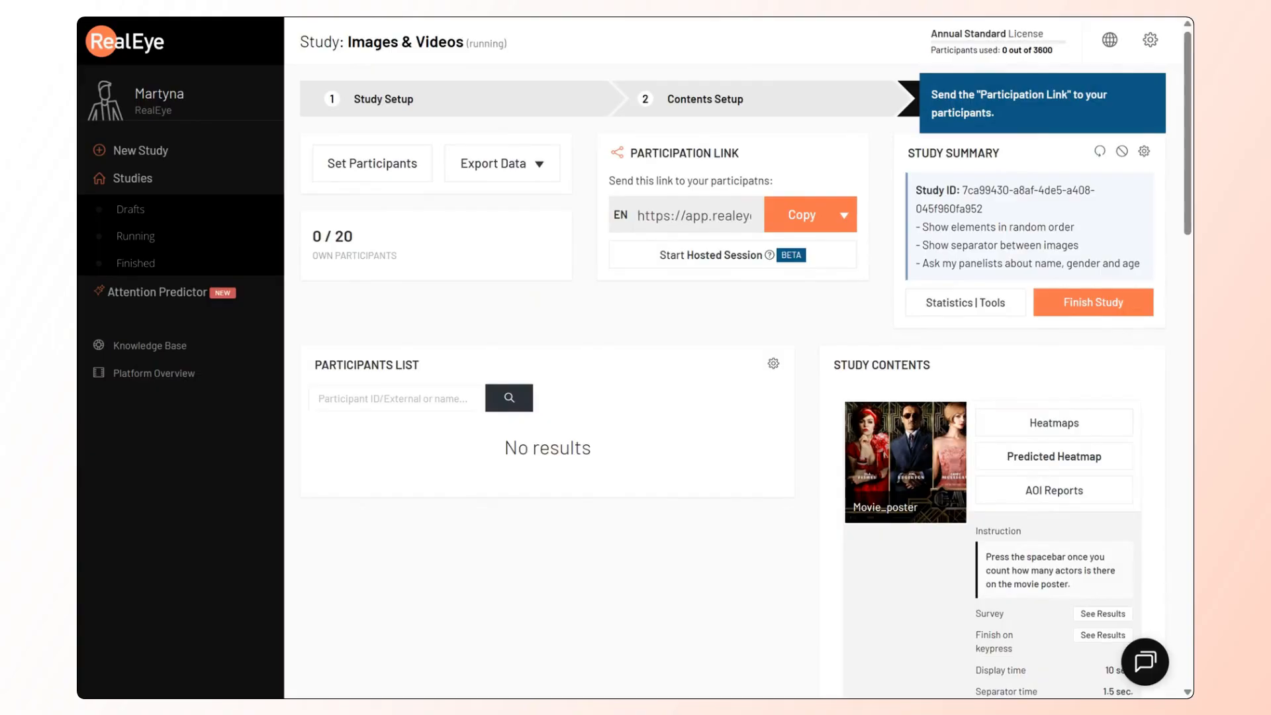
left_click(184, 185)
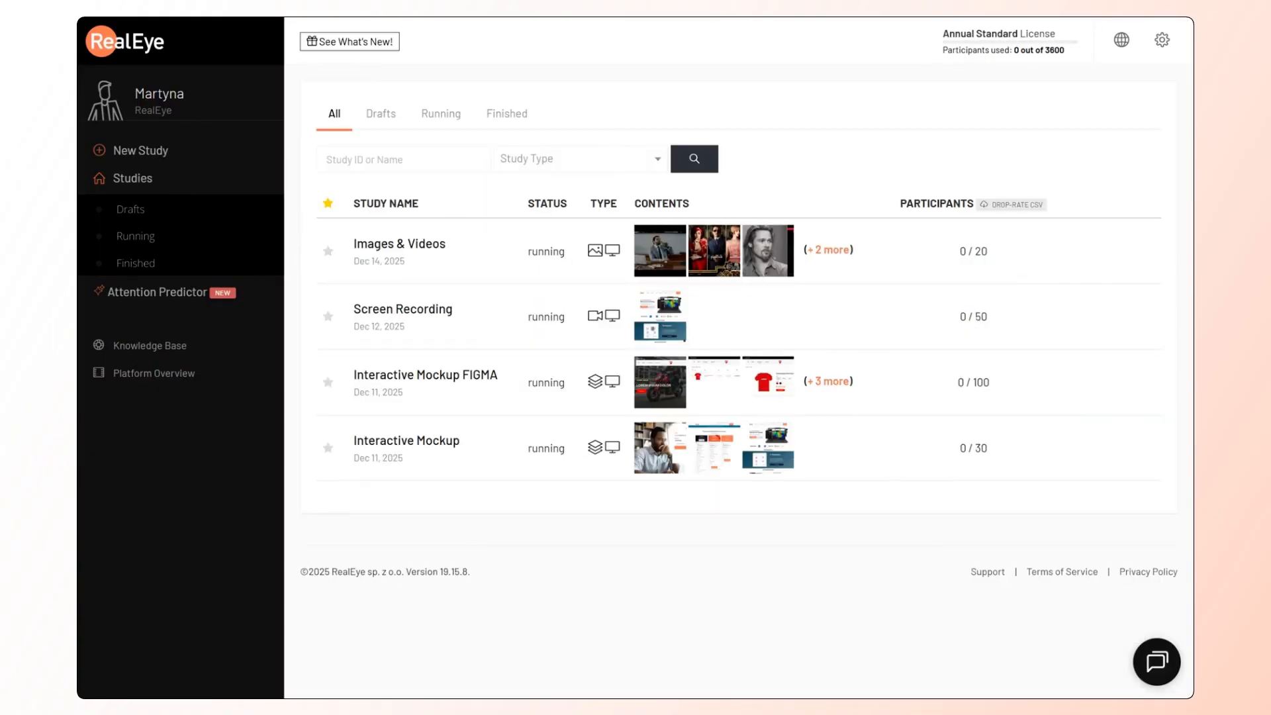